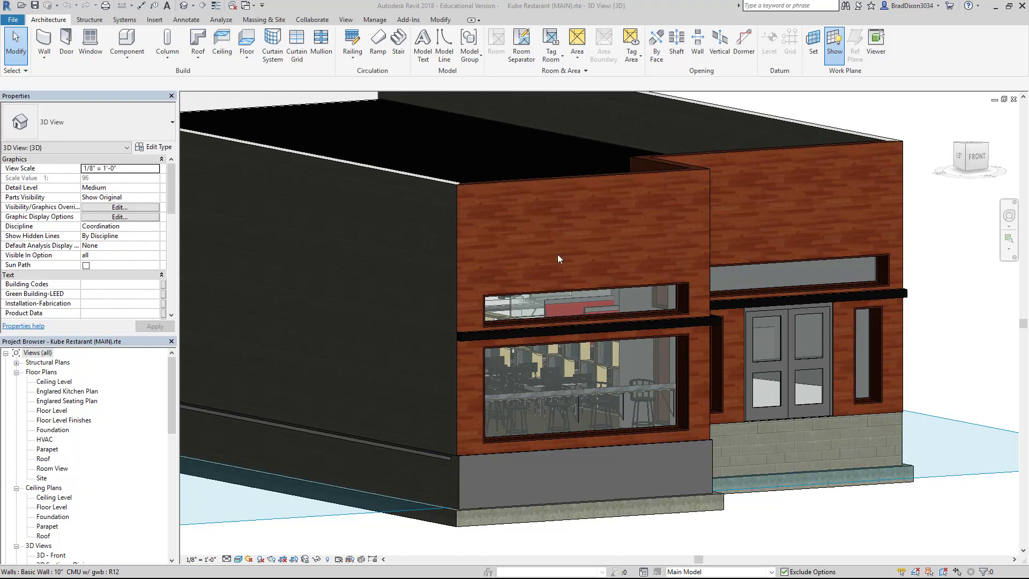
Begin a new family and choose the Generic Model wall based.rft template
left_click(17, 21)
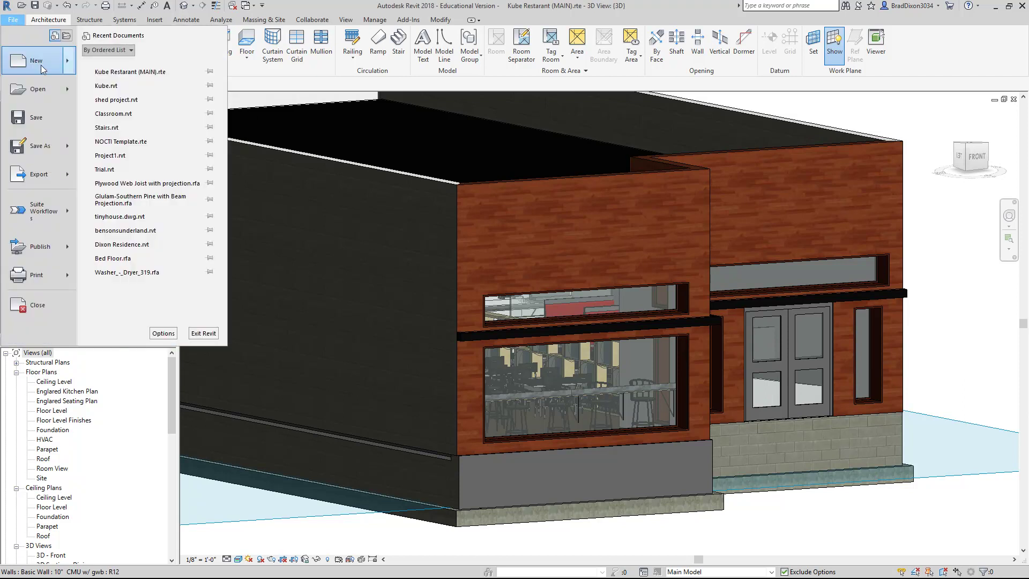
mouse_move(40, 65)
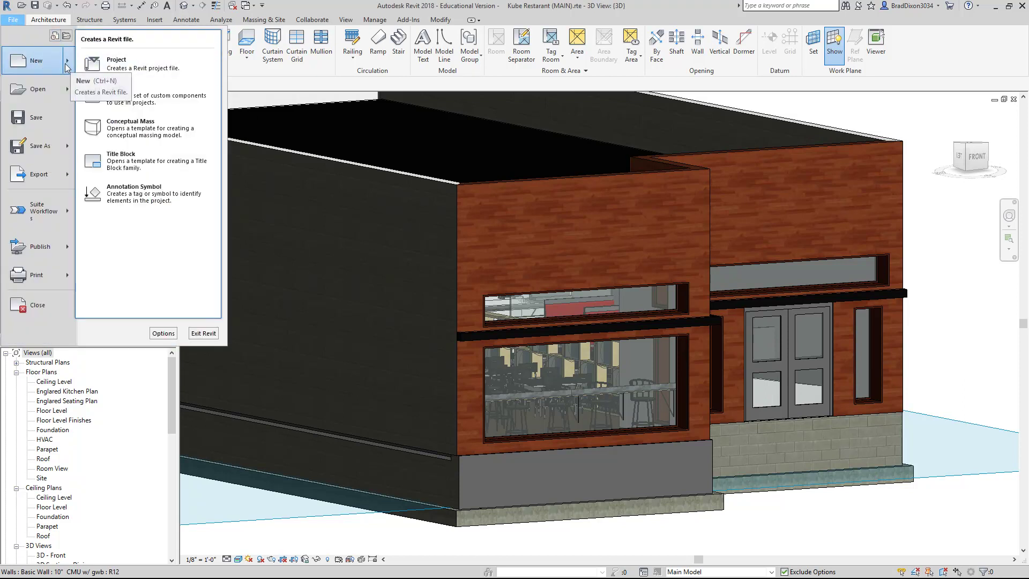
left_click(136, 100)
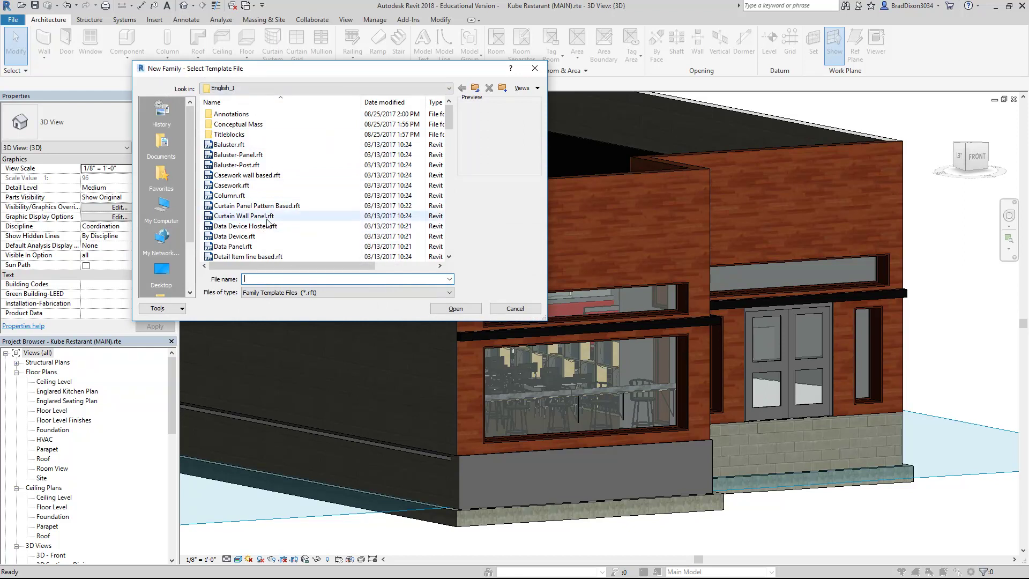
scroll(260, 209, "down", 7)
scroll(252, 208, "down", 3)
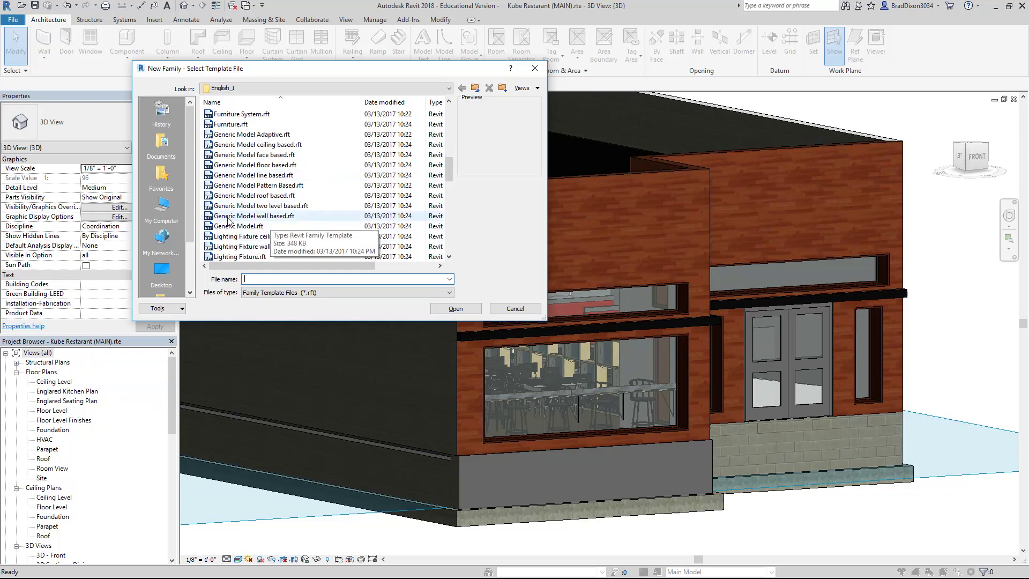
left_click(273, 216)
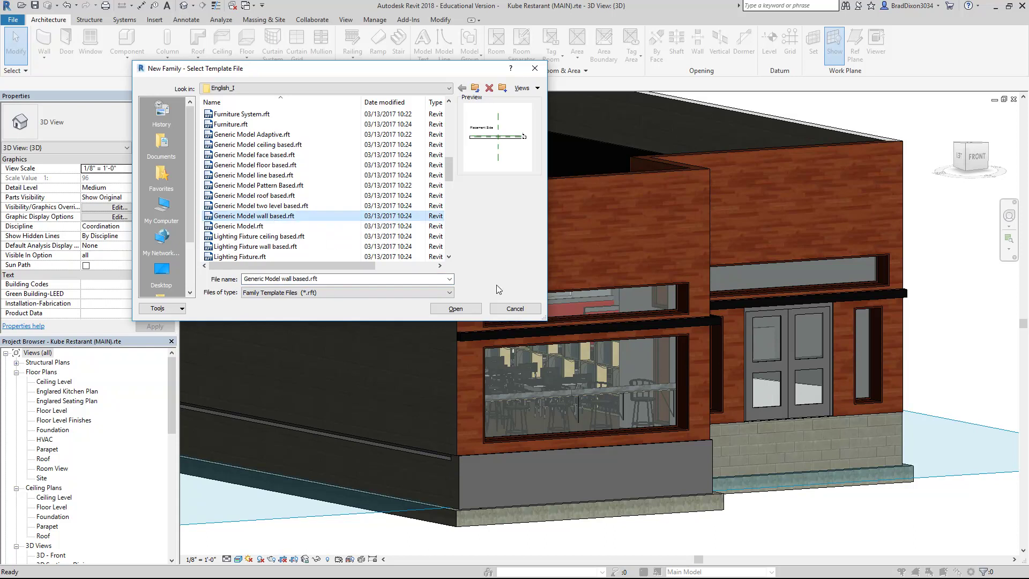
Open the template as Family1 and switch from Back to Placement Side elevation
left_click(458, 311)
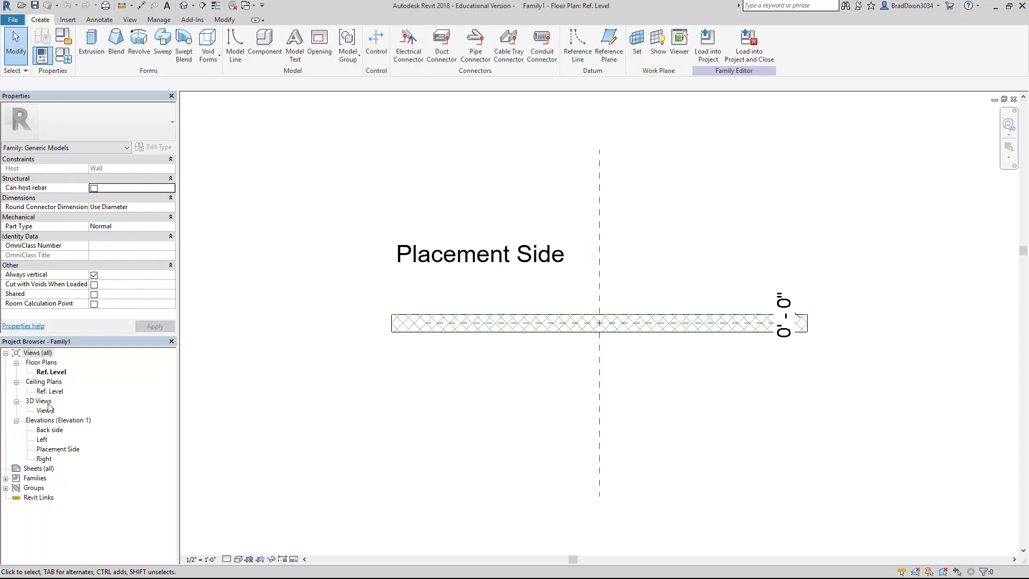
double_click(44, 430)
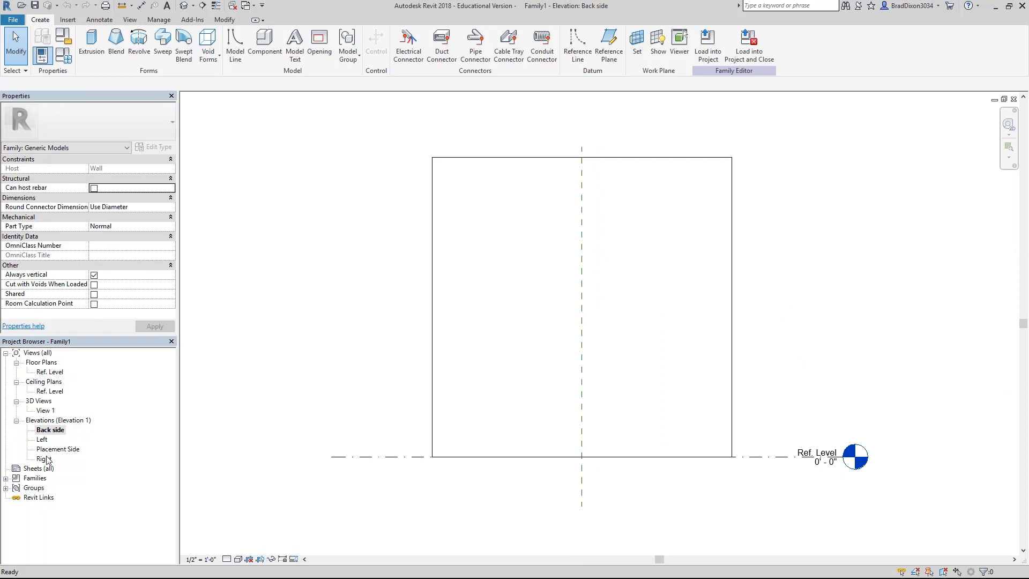
double_click(47, 449)
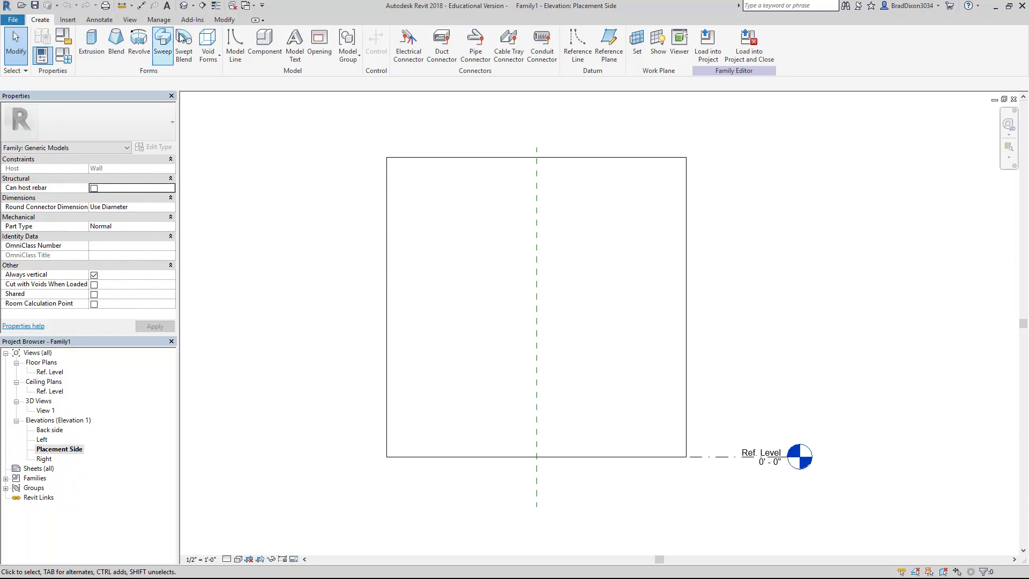
Draw the star's left-half edges with model lines, up to the top vertex plus a lower edge
left_click(238, 52)
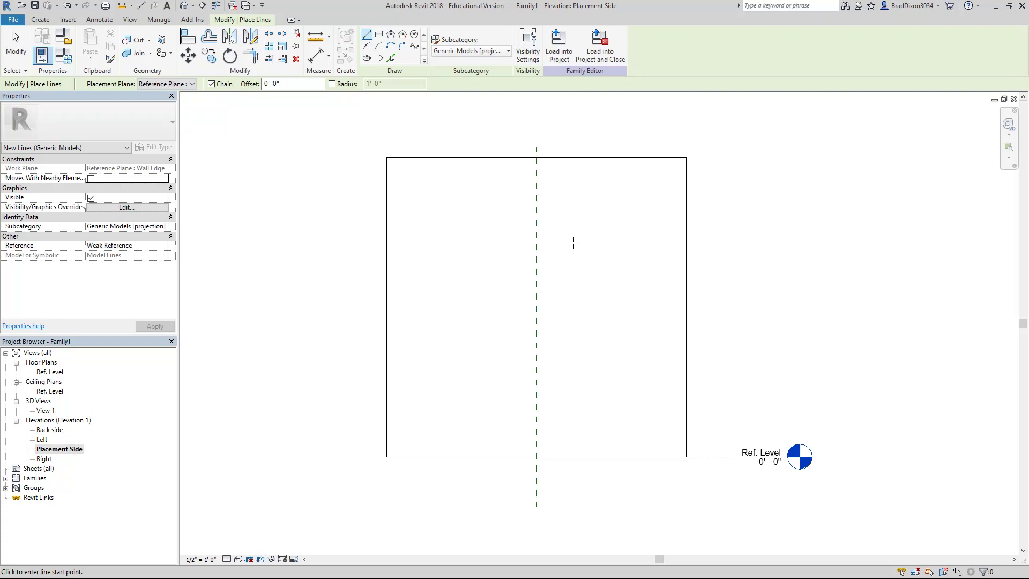
scroll(571, 214, "up", 2)
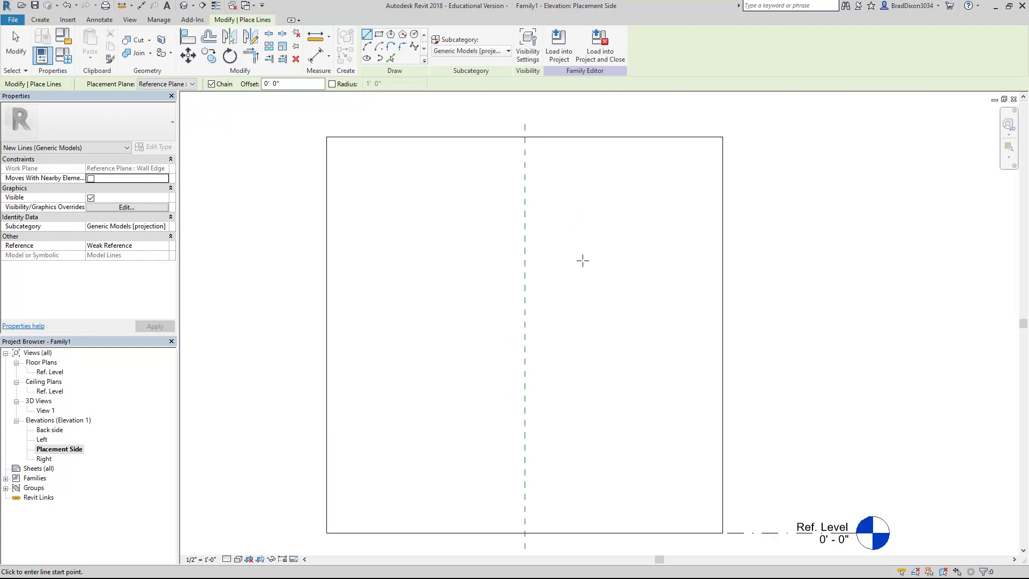
scroll(571, 279, "up", 1)
left_click(573, 276)
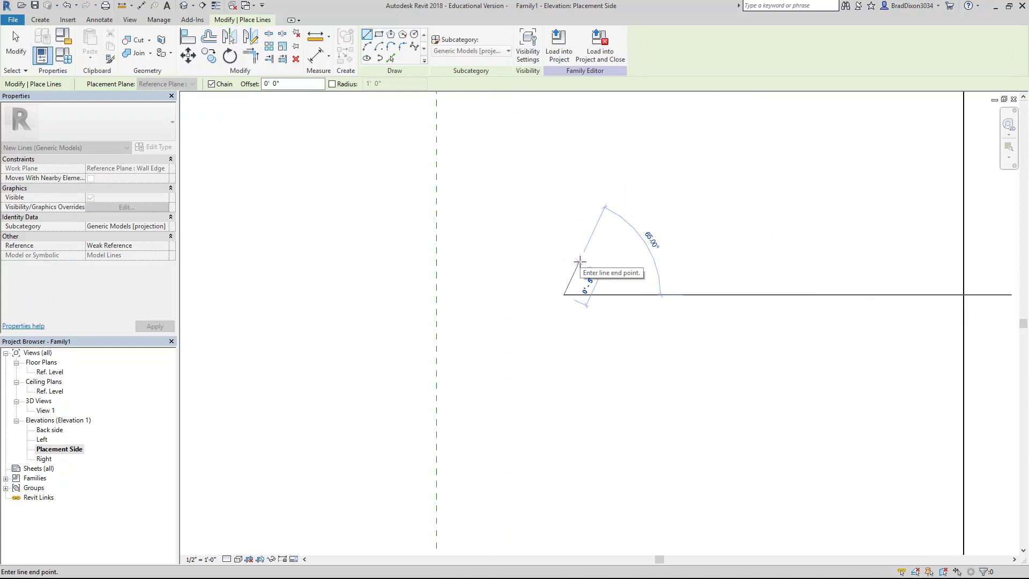
scroll(580, 261, "up", 1)
left_click(580, 263)
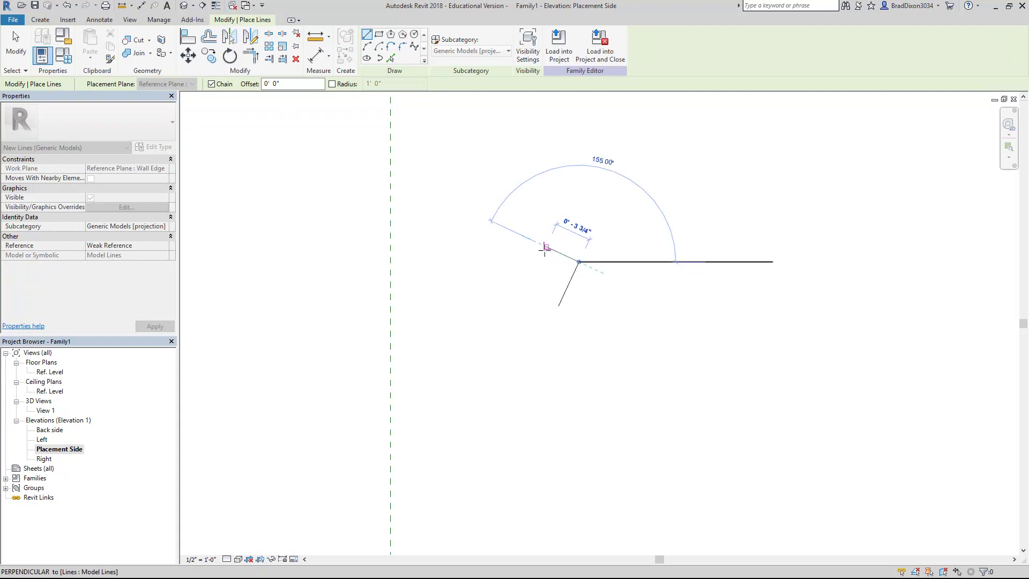
left_click(545, 247)
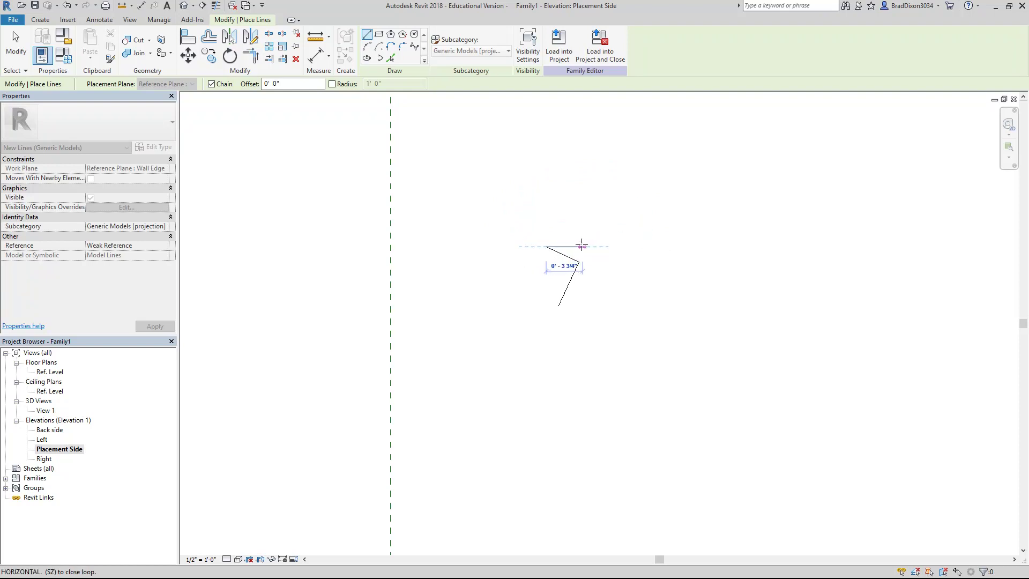
left_click(582, 246)
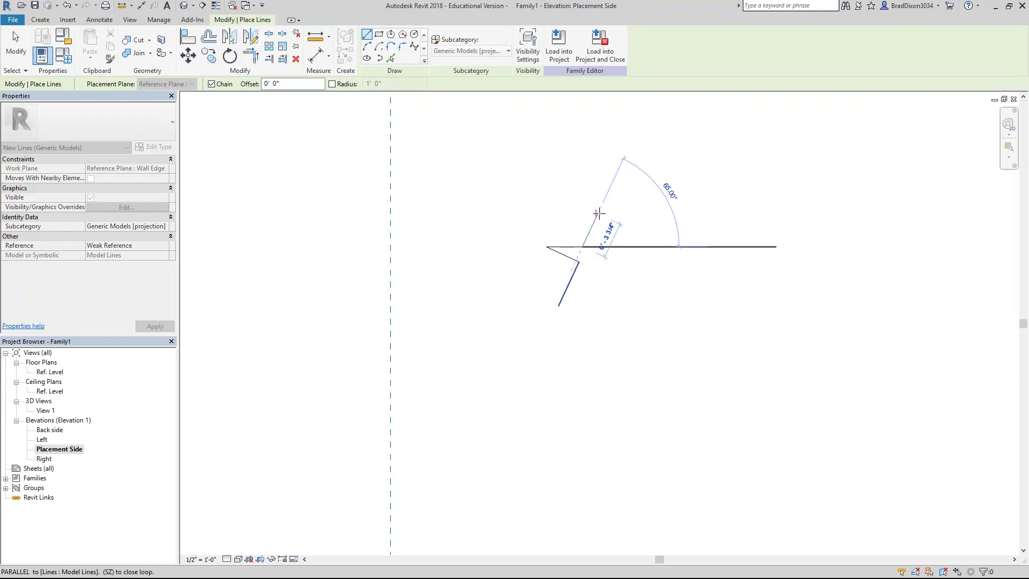
left_click(597, 213)
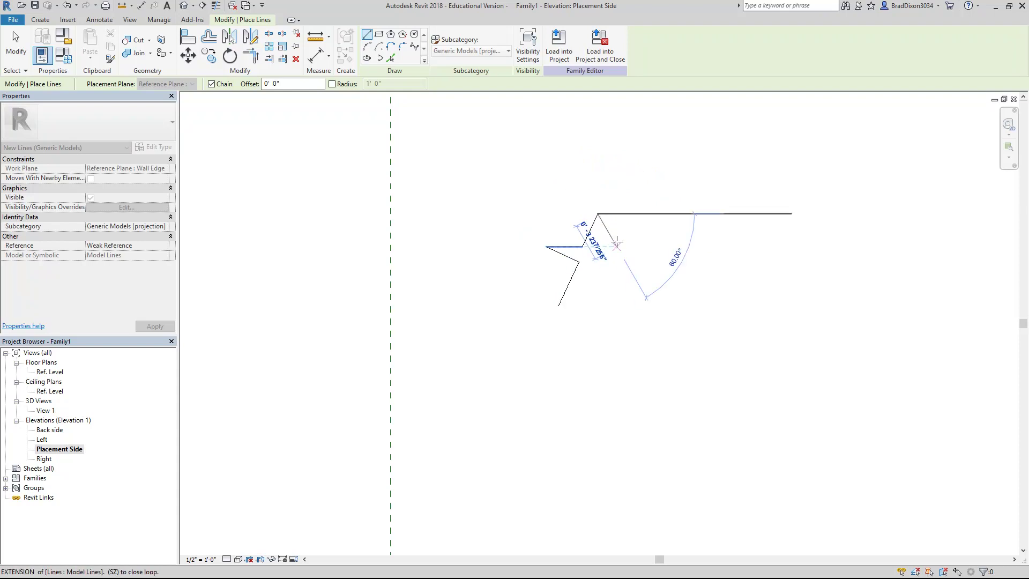
key("Escape")
left_click(559, 305)
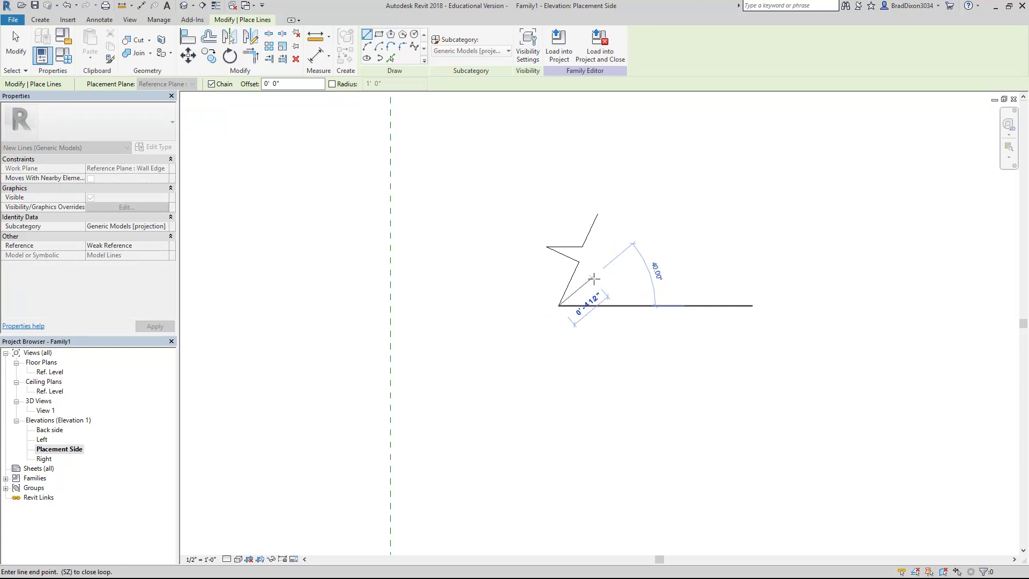
left_click(592, 278)
key("Escape")
key("Escape")
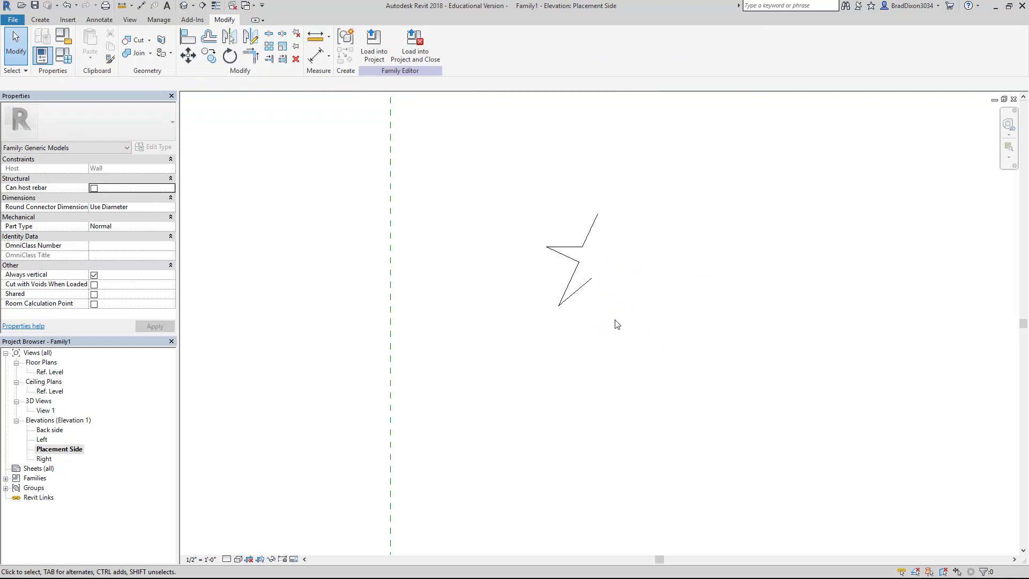
Mirror the five left star lines across a vertical axis through the top point
left_click_drag(617, 324, 546, 202)
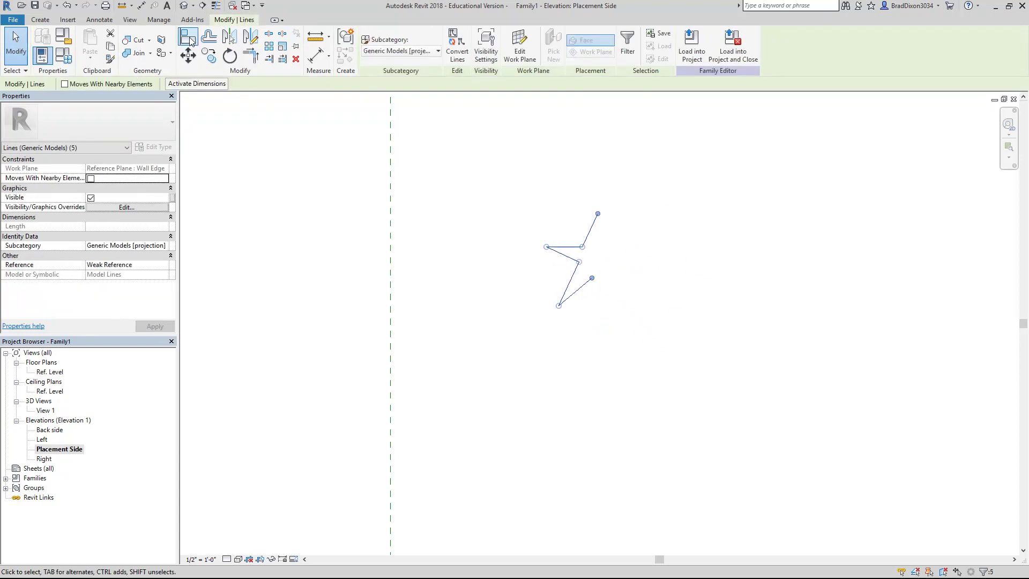
left_click(250, 38)
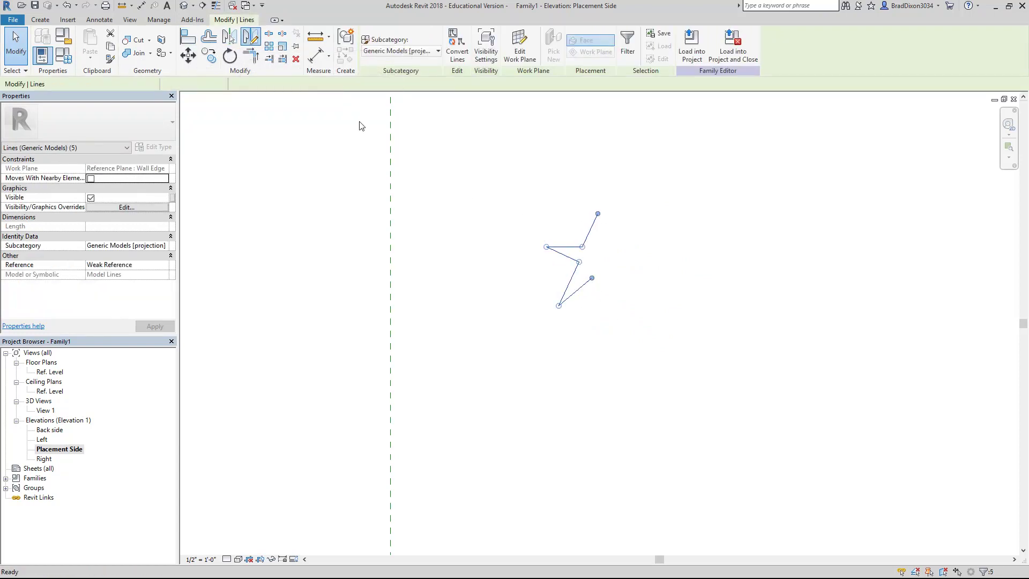
left_click(598, 214)
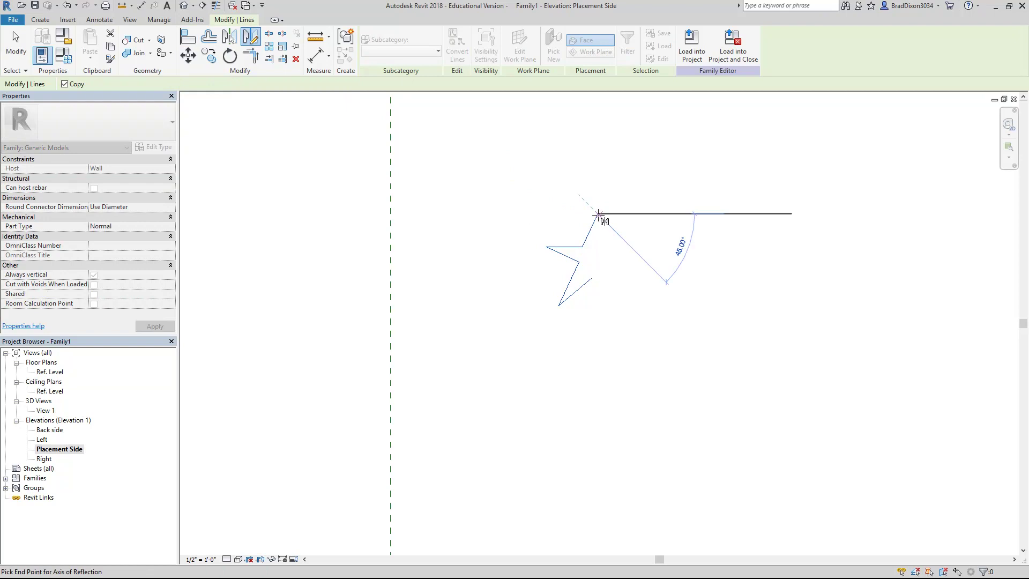
left_click(596, 349)
key("Escape")
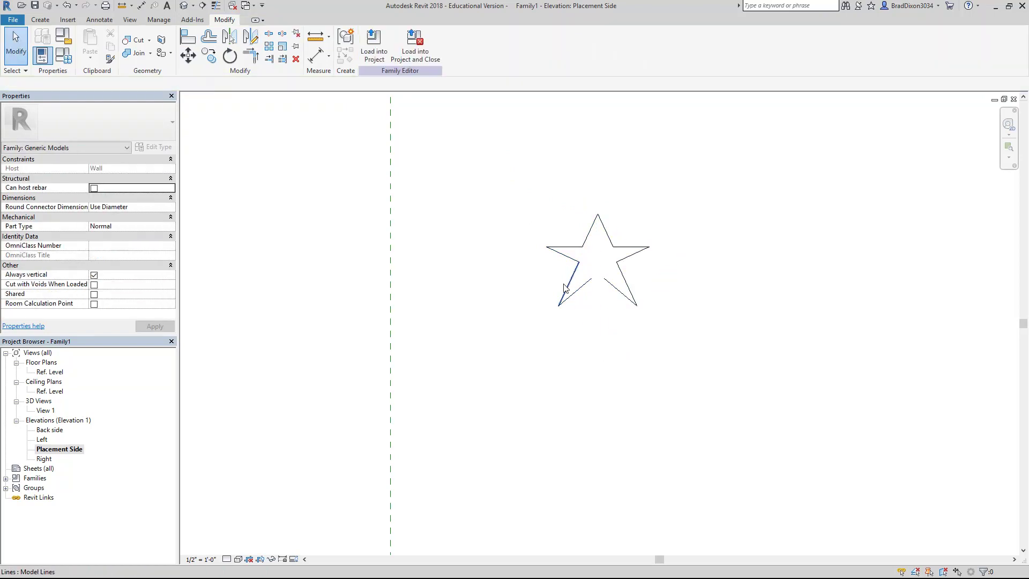
Trim the two lower inner star lines into a corner
scroll(594, 264, "up", 2)
left_click(606, 286)
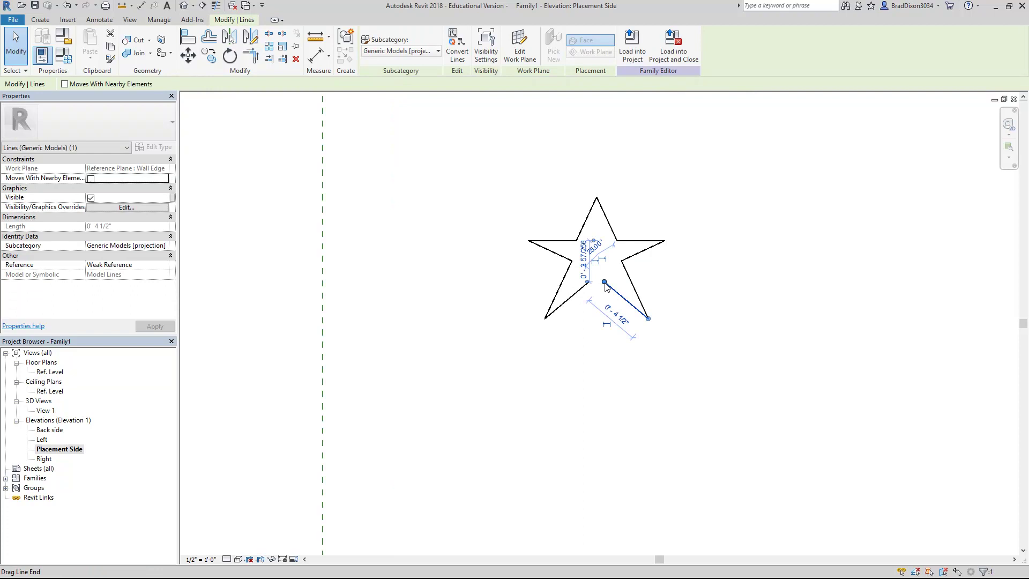
left_click(250, 55)
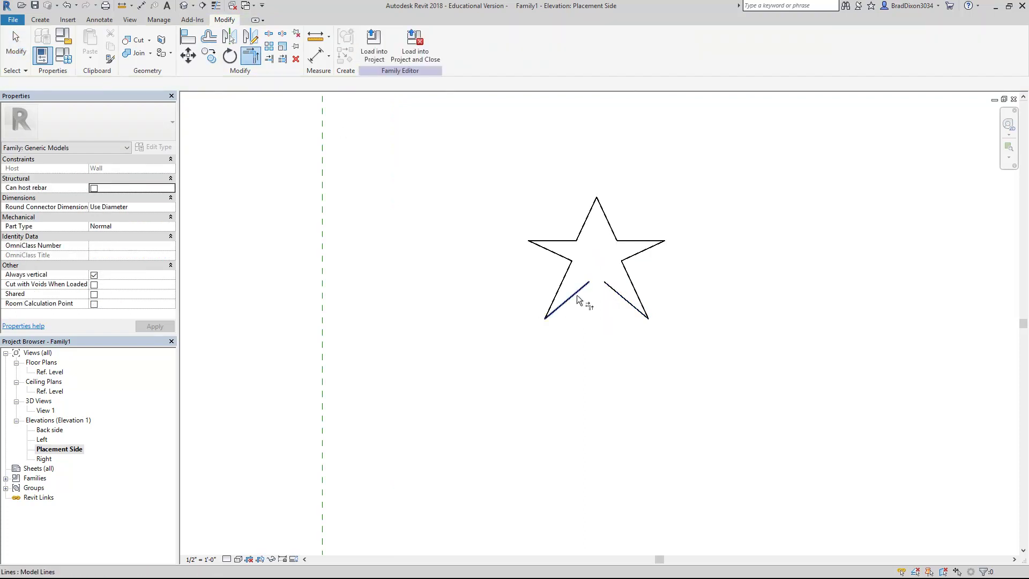
left_click(587, 288)
left_click(611, 288)
key("Escape")
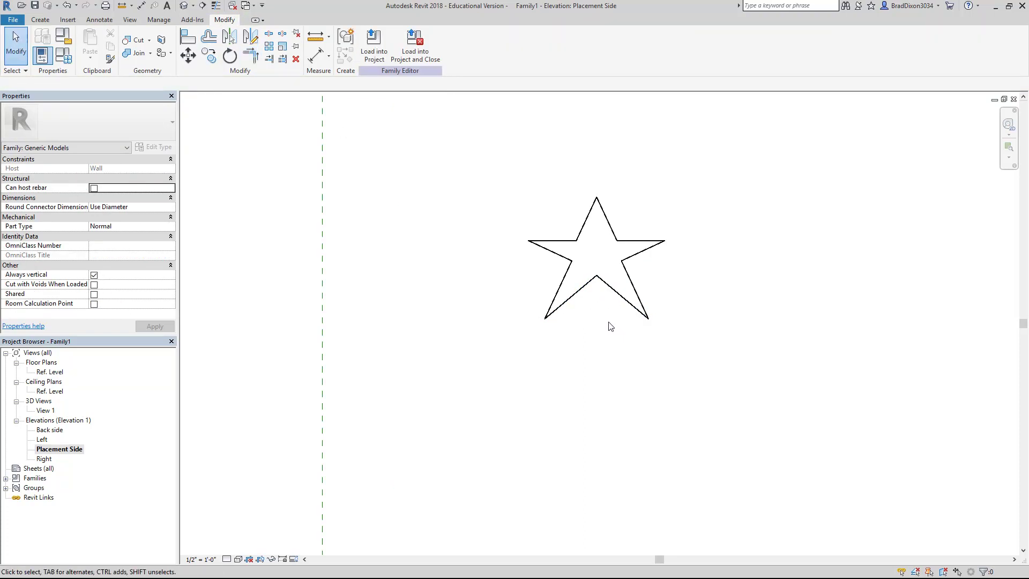
left_click(589, 287)
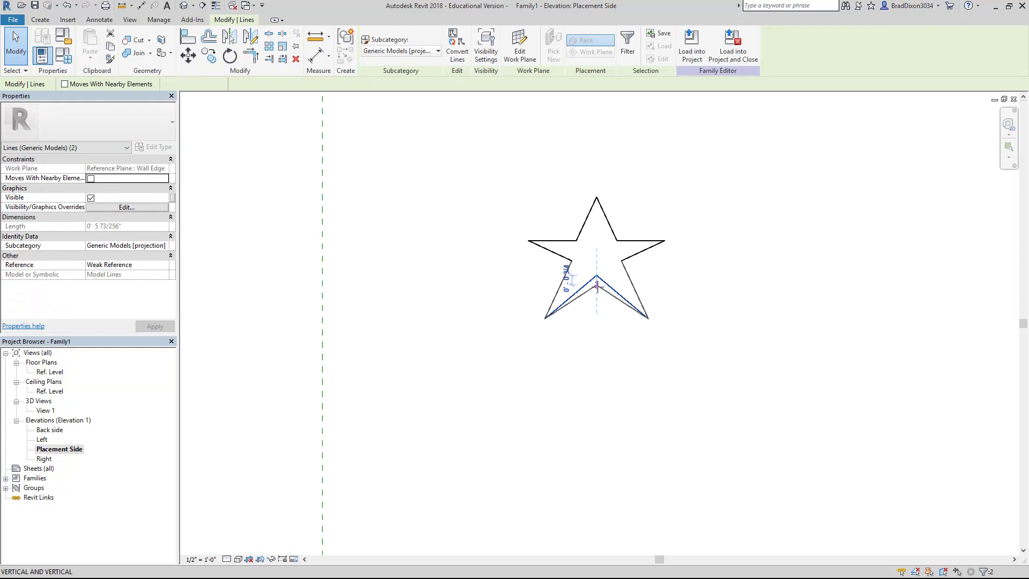
key("Escape")
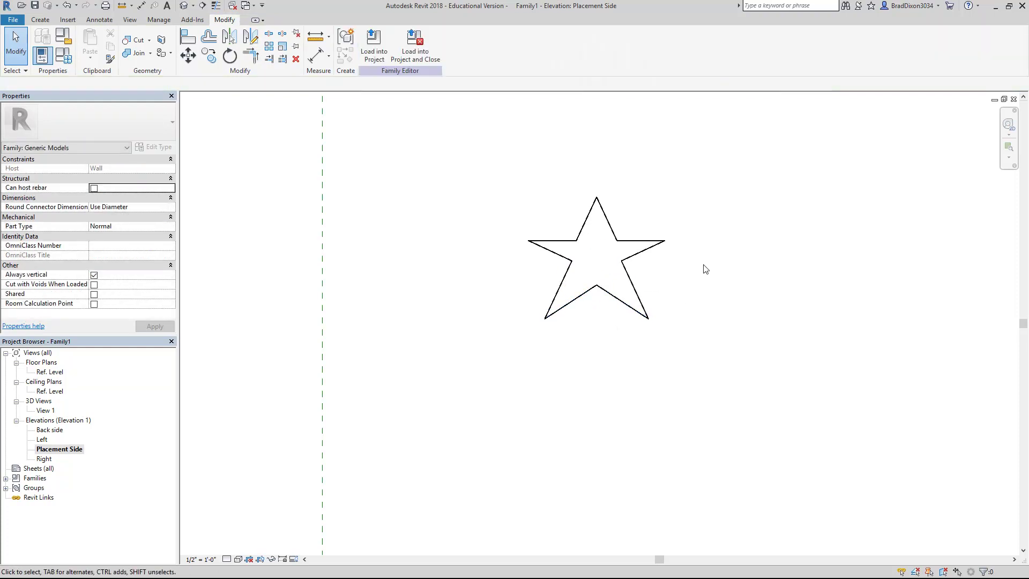
Adjust the lower inner vertex and delete the two right-side star lines
scroll(606, 260, "up", 1)
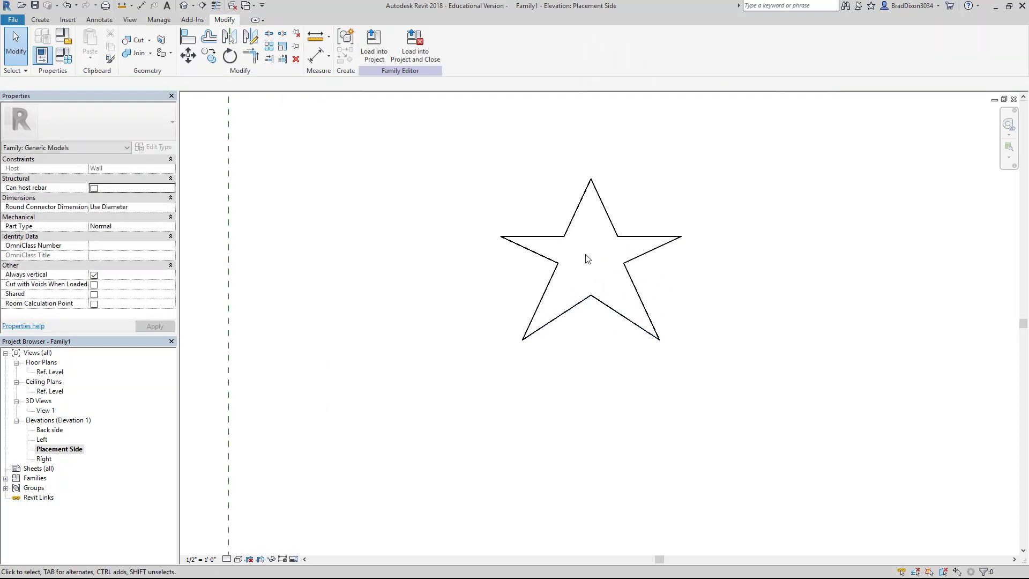
left_click(559, 266)
left_click_drag(558, 263, 554, 272)
left_click_drag(667, 278, 550, 266)
left_click(658, 286)
key("Delete")
Mirror the lower-left lines across the vertical axis to complete the star
left_click(250, 37)
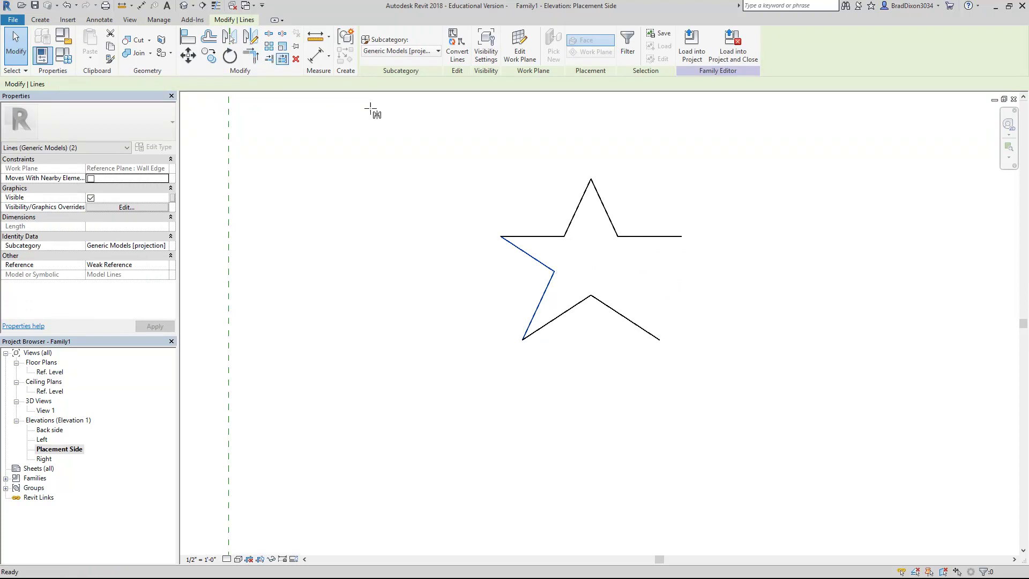
left_click(591, 179)
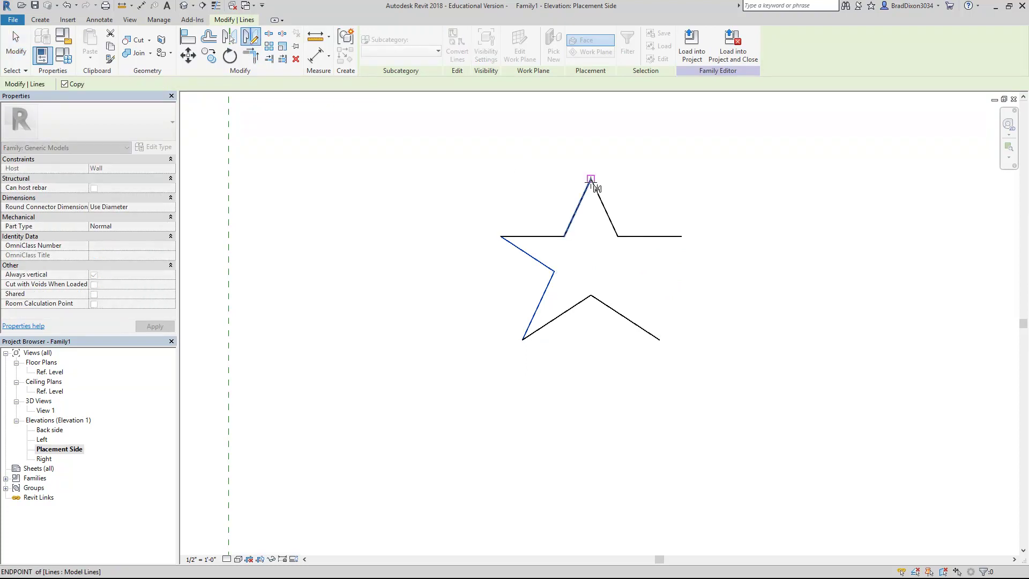
left_click(592, 342)
left_click(677, 366)
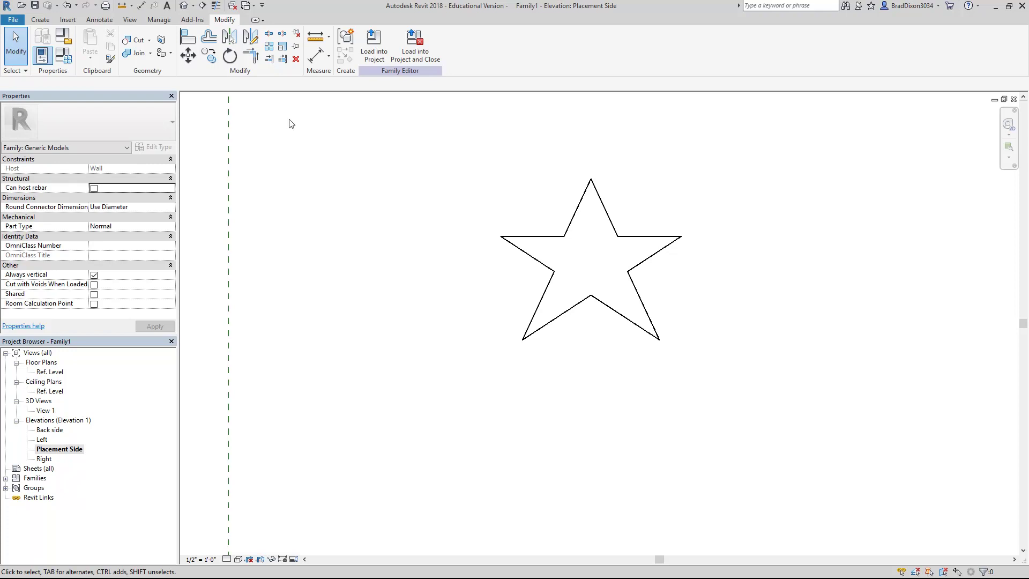
Start a solid extrusion and trace the star edges with Pick Lines and Tab chain selection
left_click(46, 24)
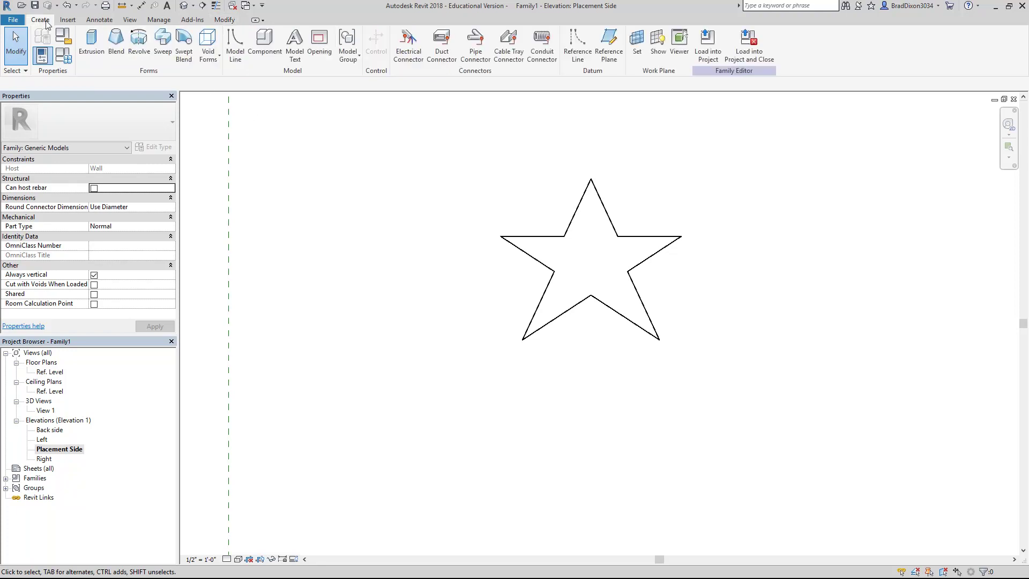
left_click(97, 52)
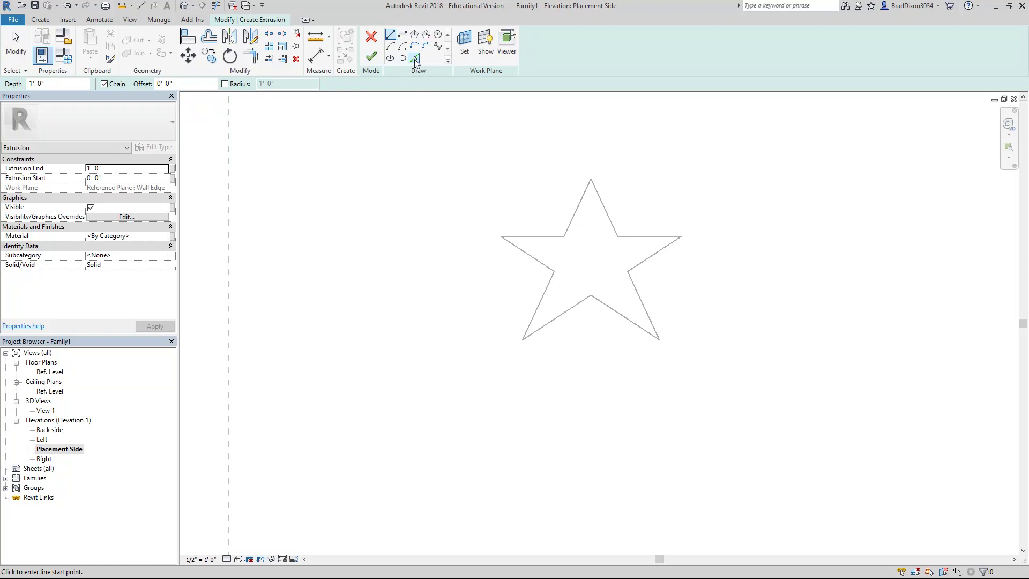
left_click(415, 58)
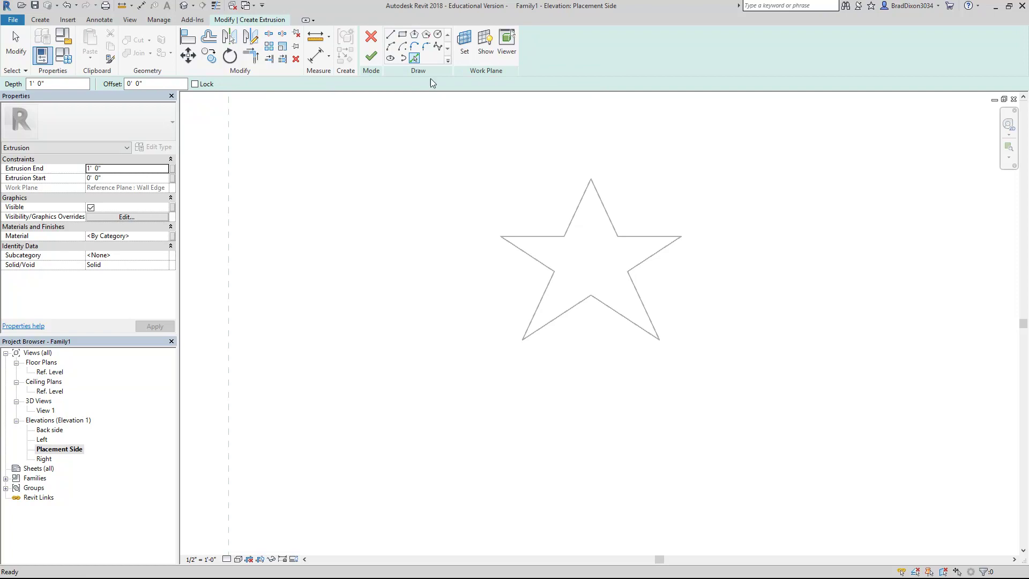
left_click(587, 196)
left_click(604, 207)
left_click(648, 237)
left_click(656, 254)
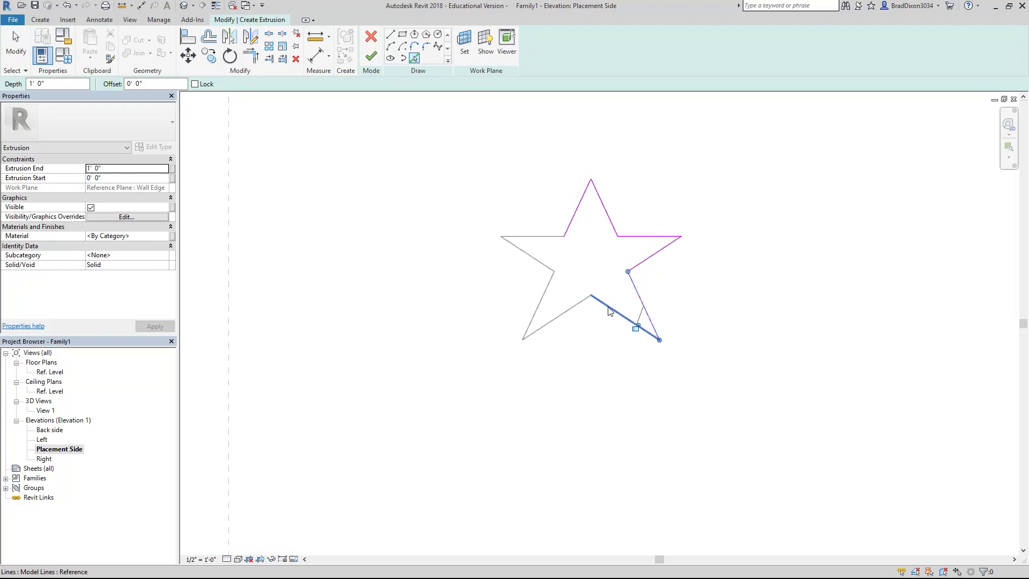
key("Tab")
left_click(637, 323)
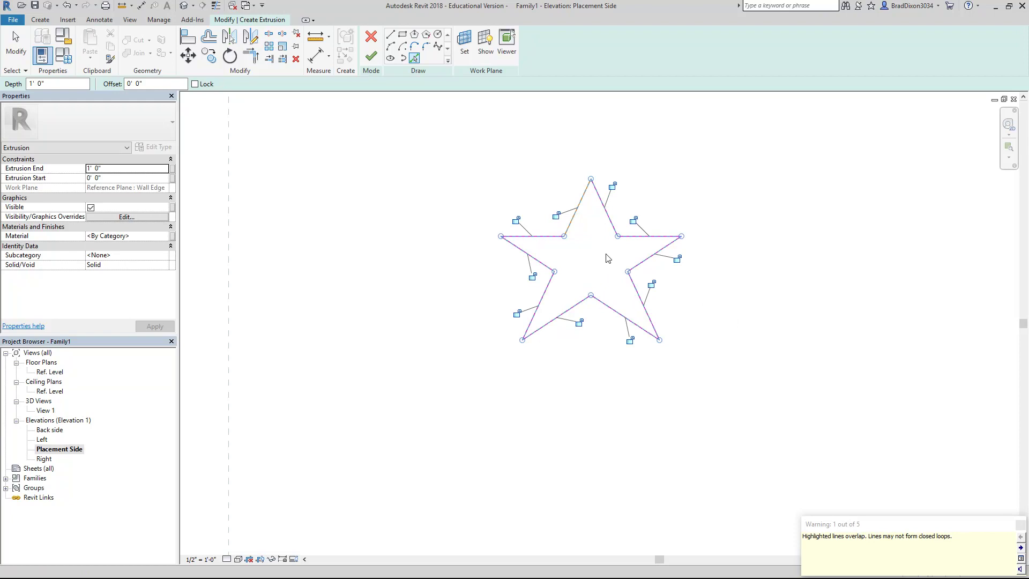
key("Escape")
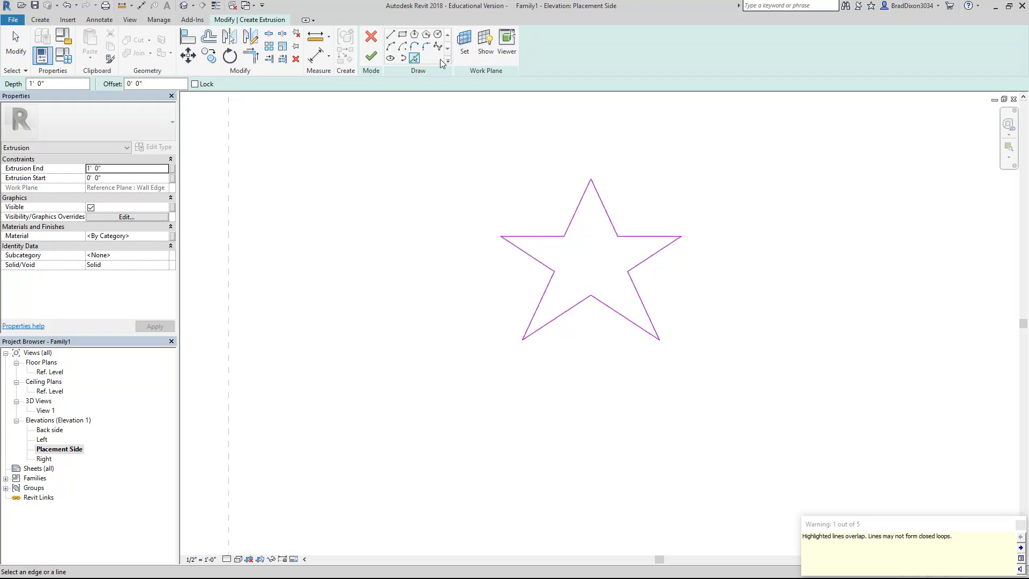
Try finishing the sketch, continue past the overlap error, and check the right-side sketch lines
left_click(371, 55)
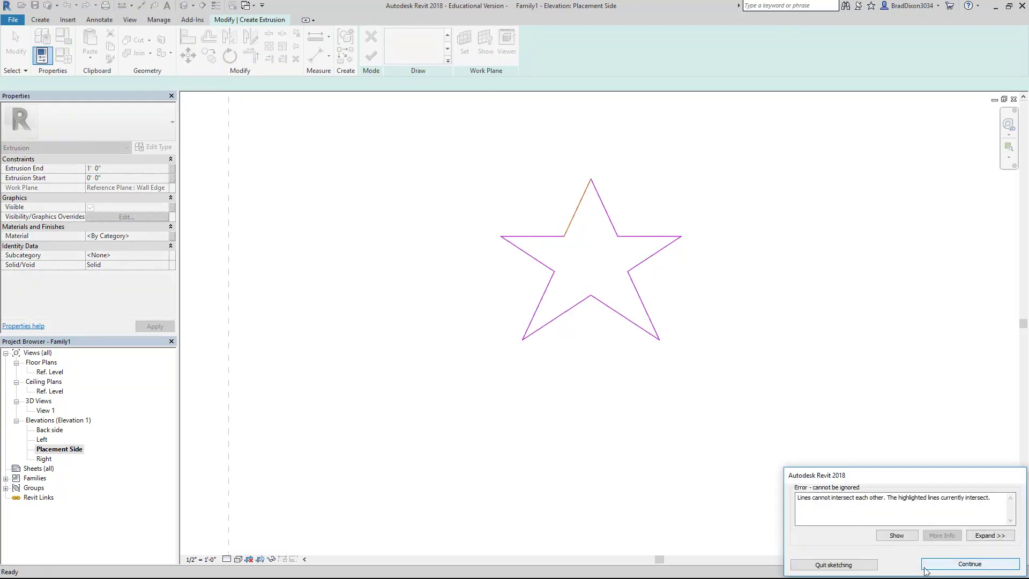
left_click(965, 565)
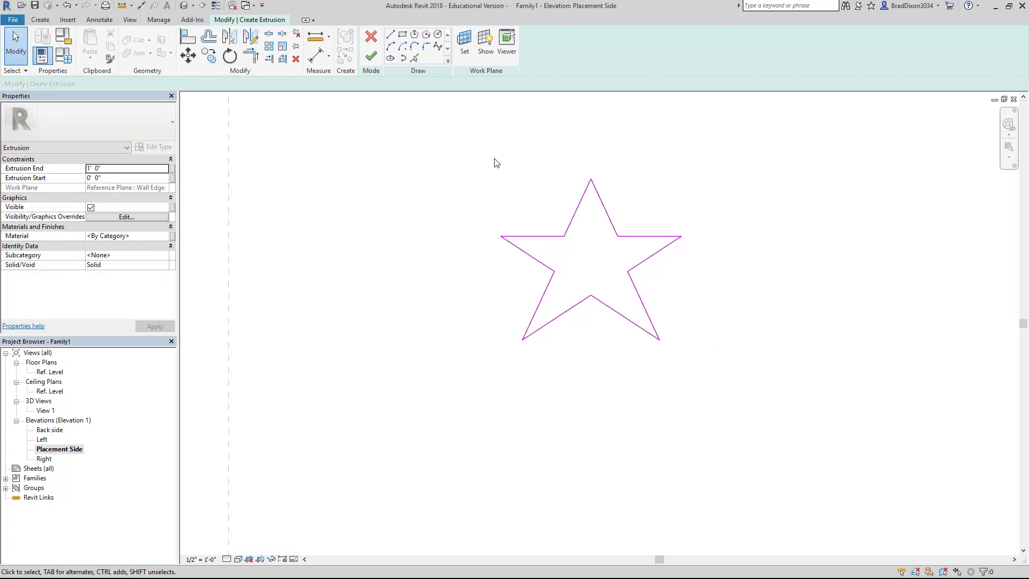
left_click(605, 210)
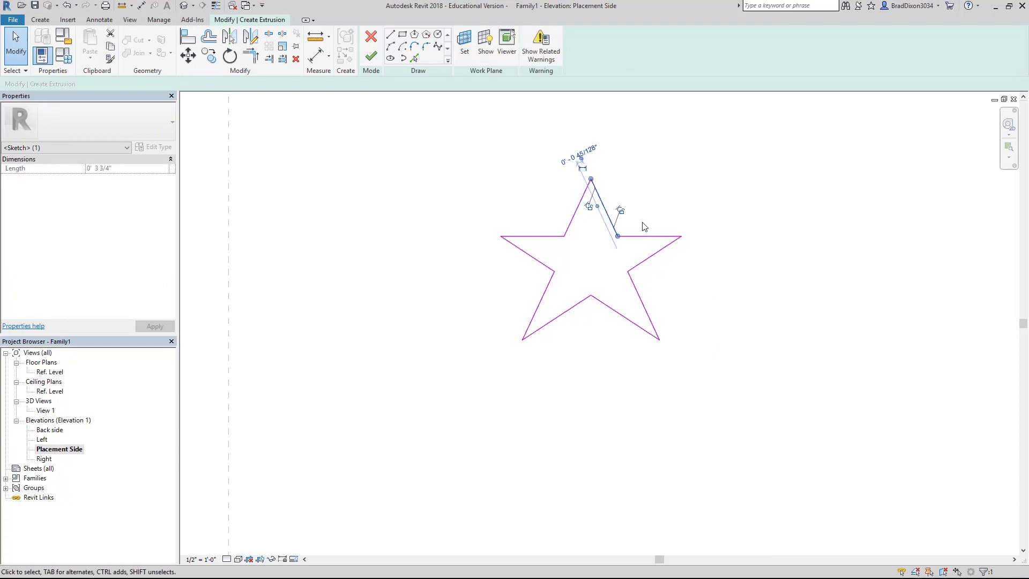
left_click(644, 226)
left_click(649, 237)
left_click(650, 264)
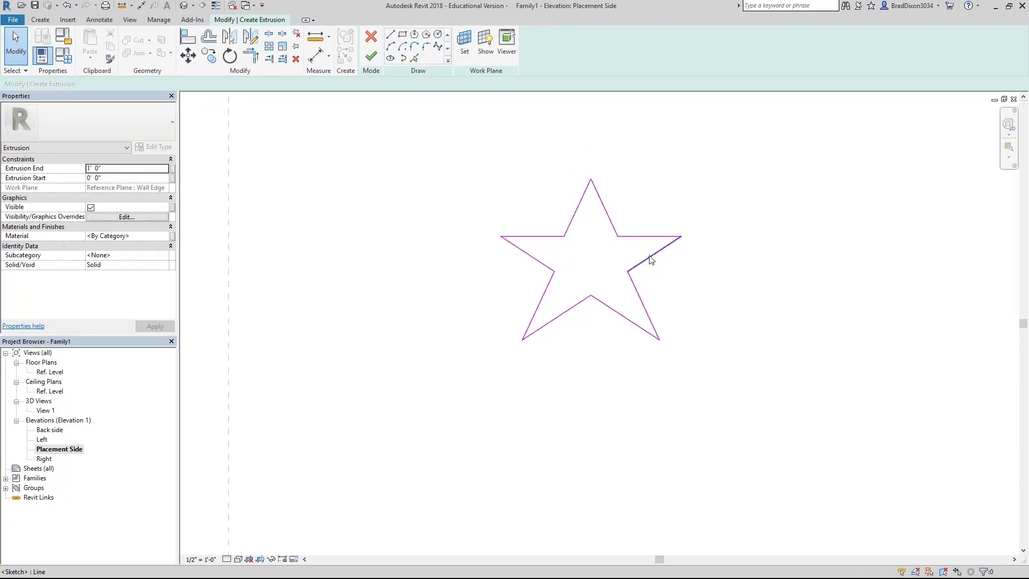
left_click(650, 258)
left_click(641, 291)
left_click(627, 322)
left_click(627, 323)
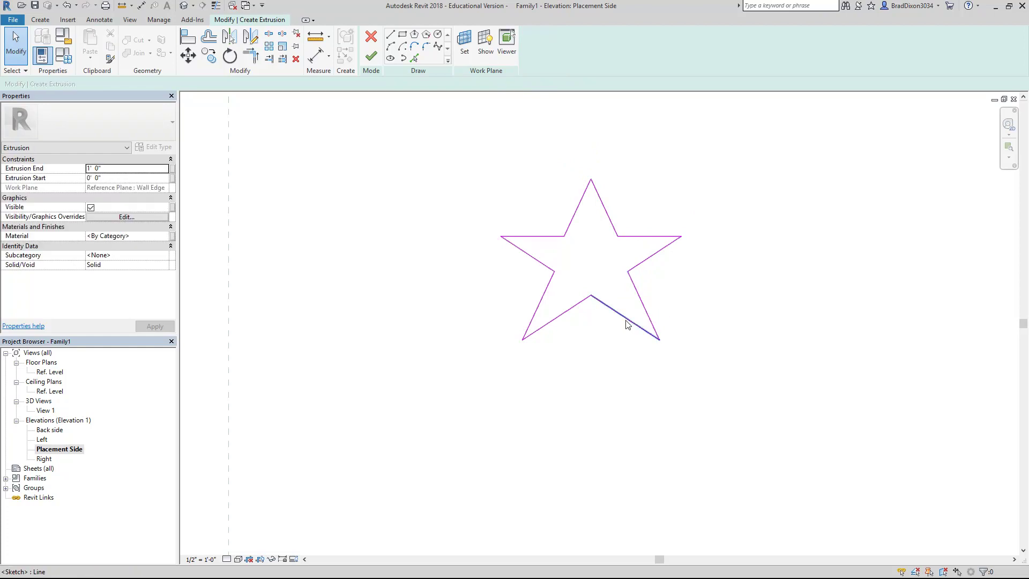
Inspect the left edges and the right arm's lower edge for overlapping sketch lines
left_click(571, 310)
left_click(545, 304)
left_click(552, 237)
left_click(551, 243)
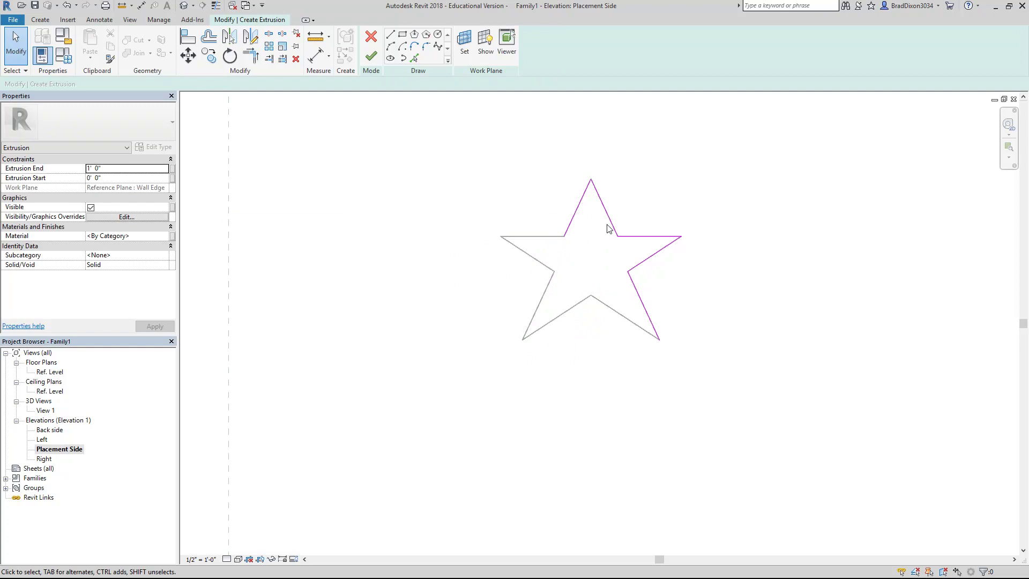
left_click(612, 229)
left_click(579, 221)
left_click(567, 230)
left_click(636, 242)
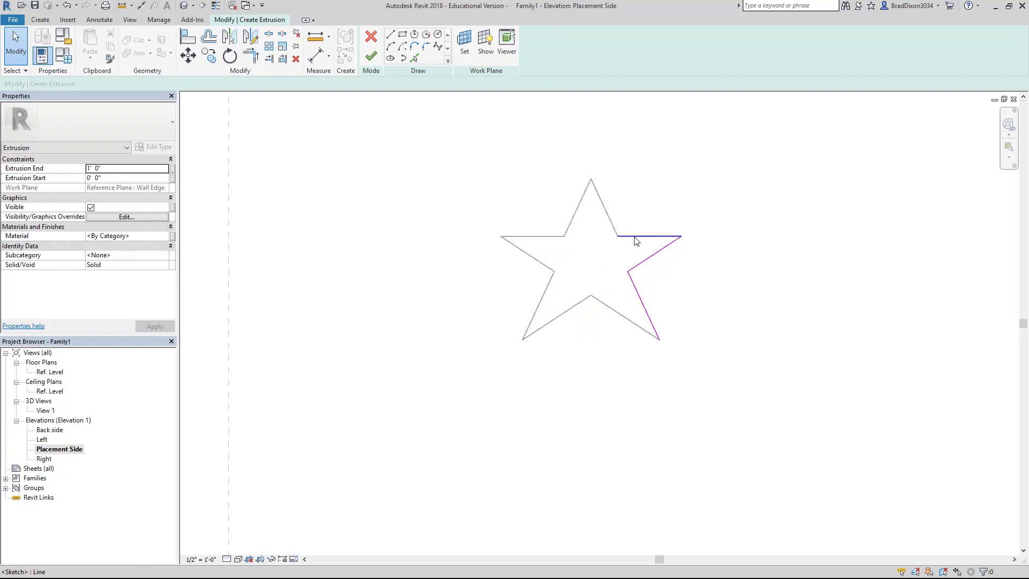
left_click(657, 265)
left_click(656, 262)
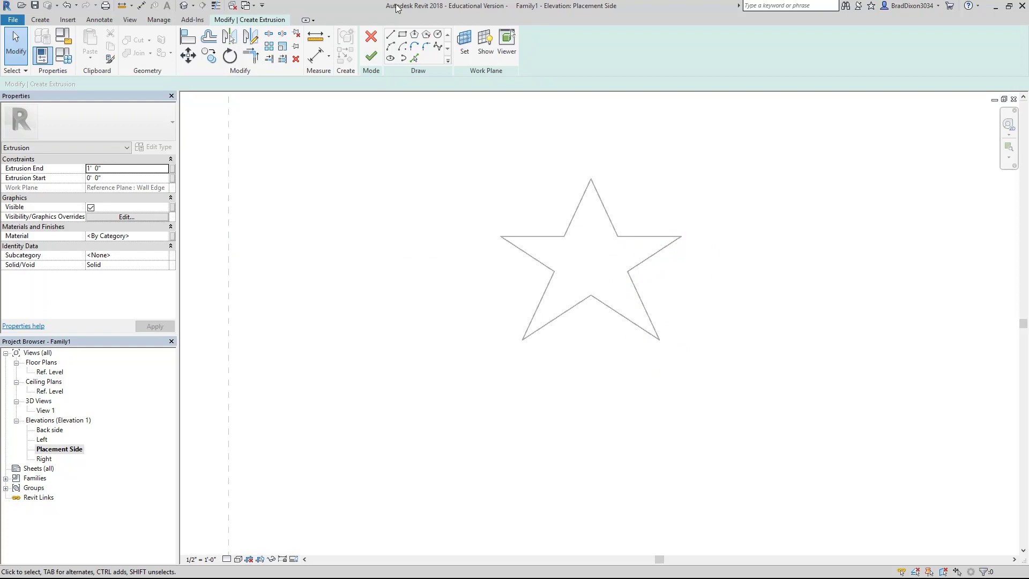
Pick the full ten-edge star chain, set depth to 3, and finish the extrusion
left_click(413, 57)
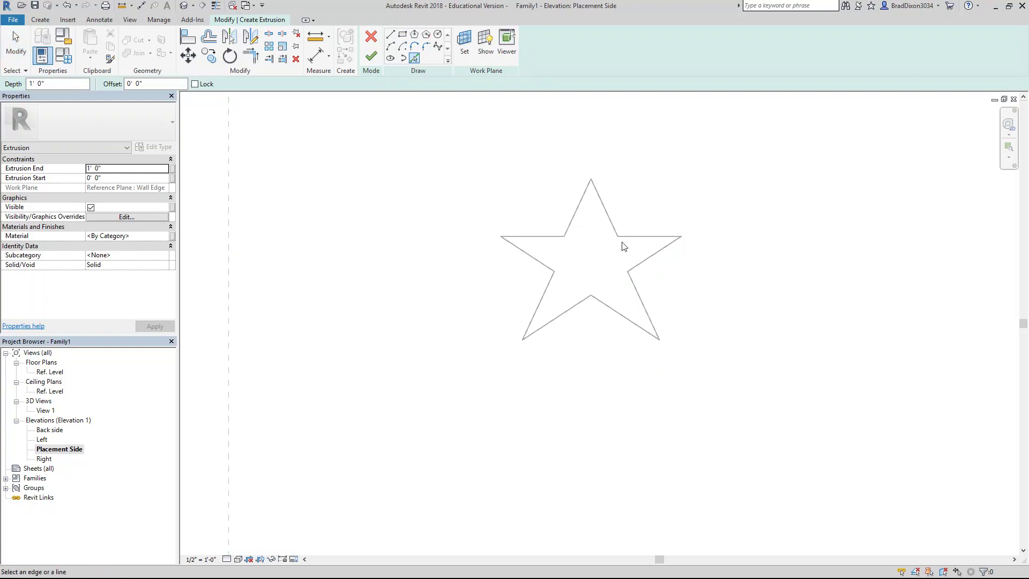
key("Tab")
left_click(610, 217)
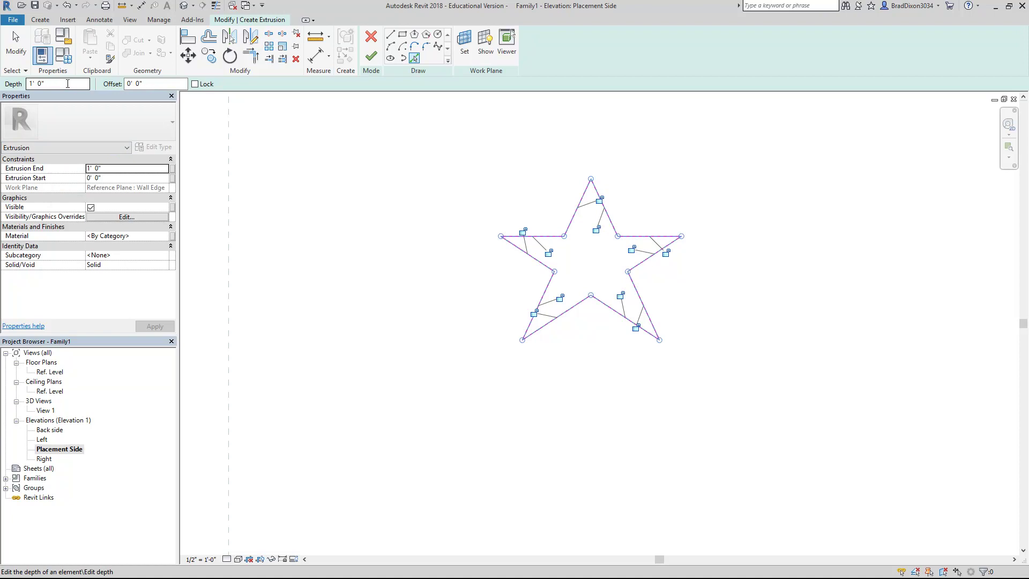
left_click_drag(67, 83, 8, 80)
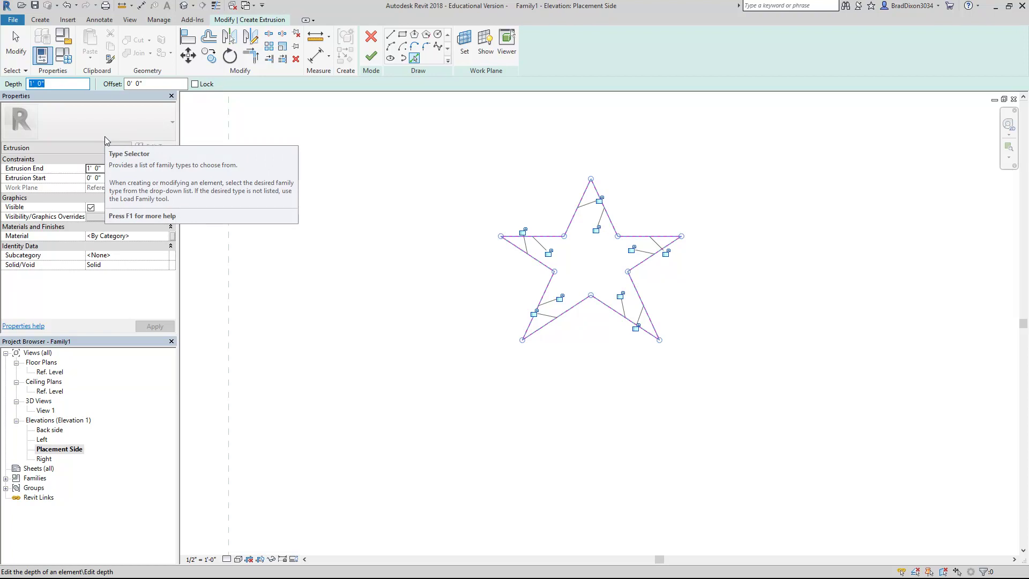
type("3")
left_click(371, 56)
middle_click_drag(669, 291, 593, 315)
Open the default 3D view and orbit around to the wall's side
left_click(184, 6)
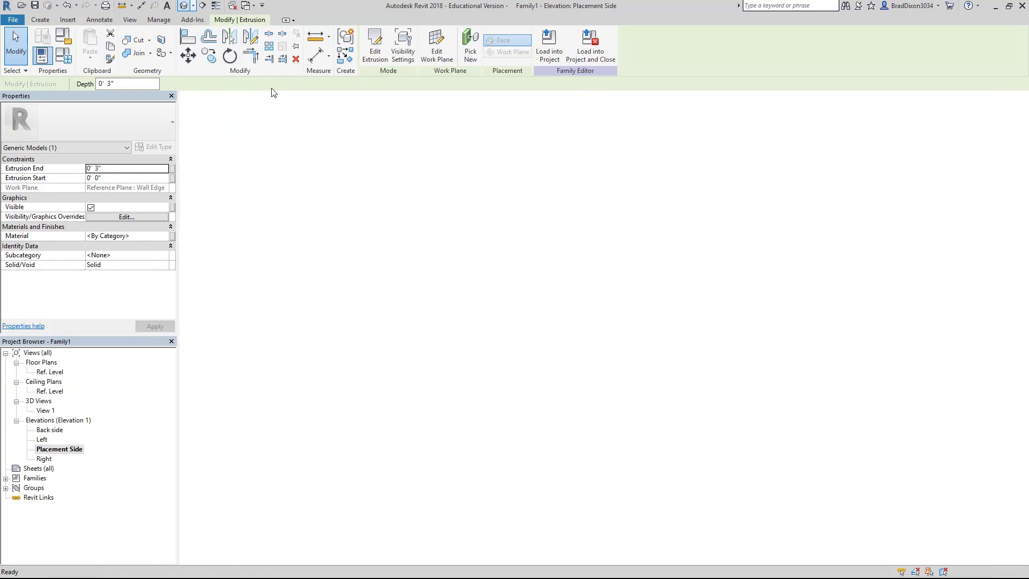
middle_click_drag(698, 404, 292, 344, "shift")
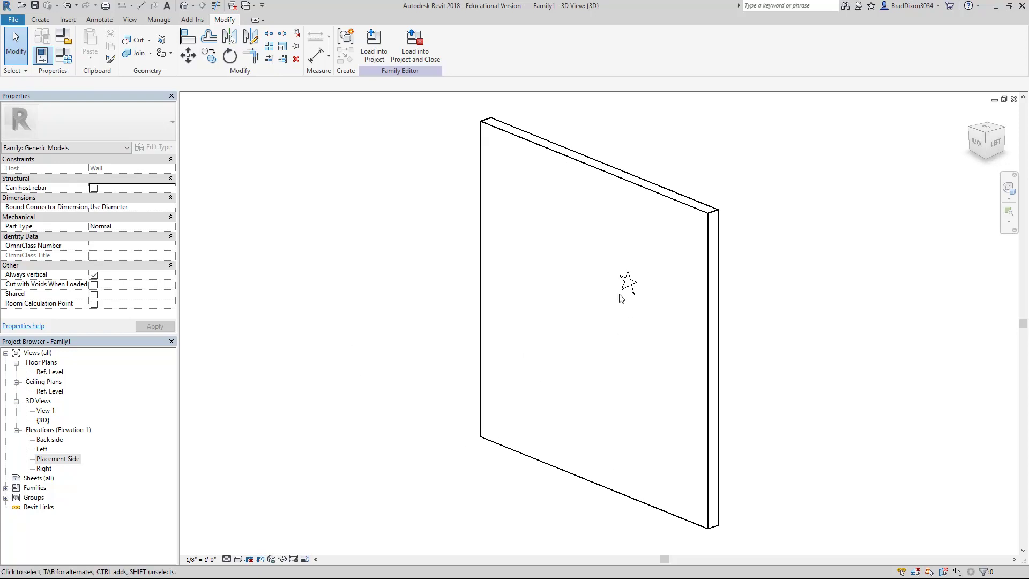
middle_click_drag(621, 299, 625, 363, "shift")
Set the star extrusion's Extrusion End to -0' 3" so it projects from the wall
left_click(606, 313)
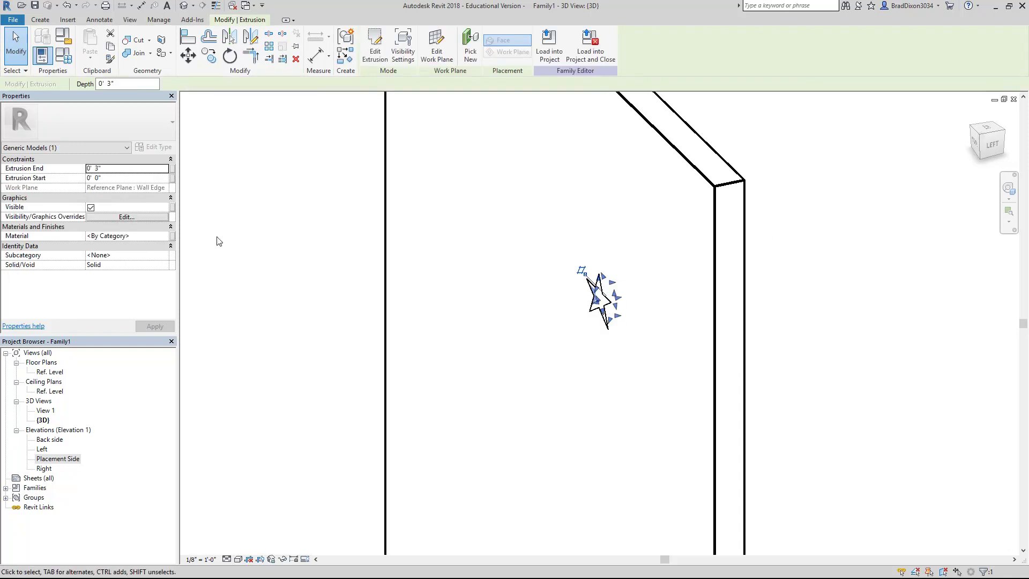
left_click(133, 169)
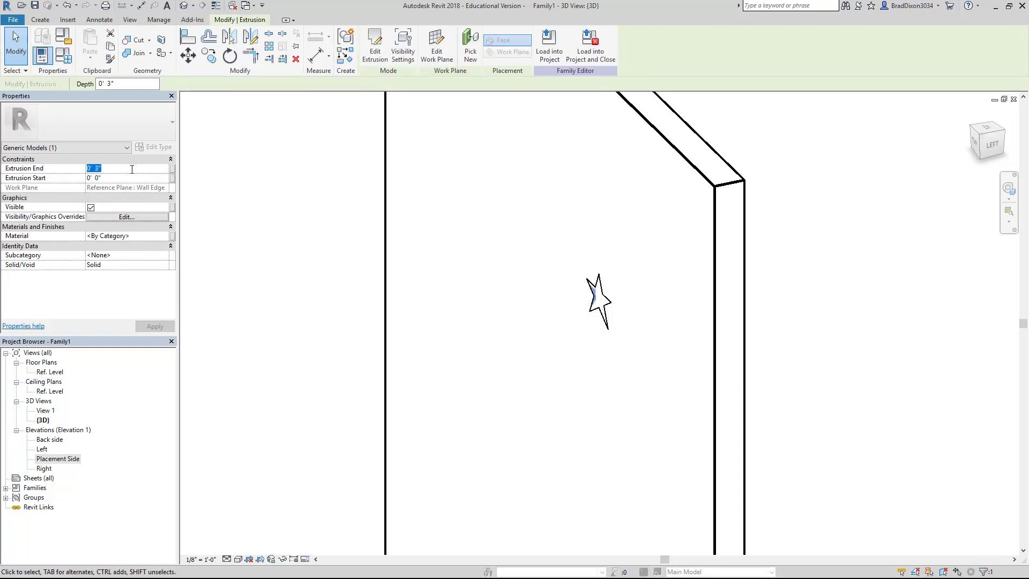
type("-0' ")
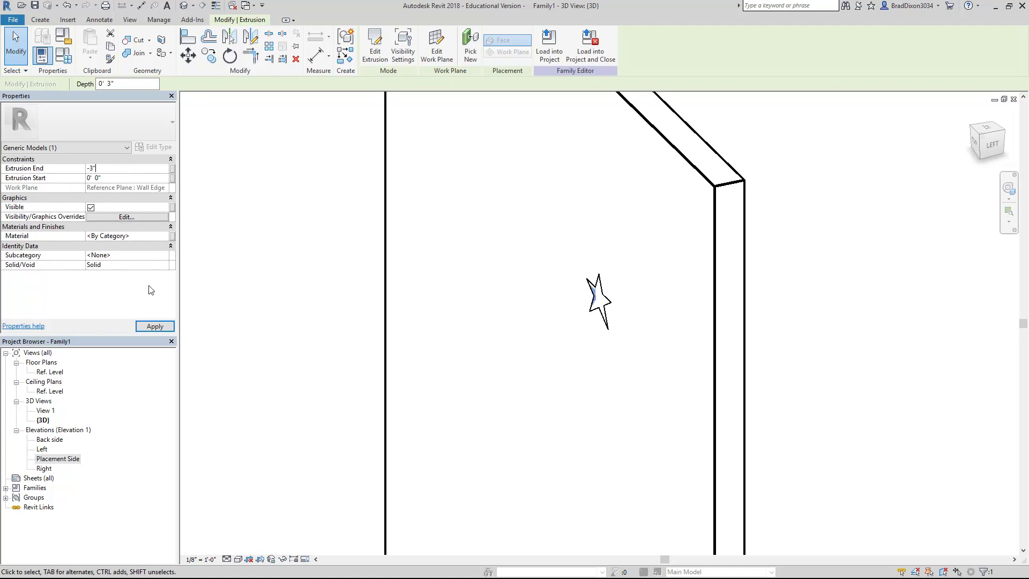
type("3\"")
left_click(154, 326)
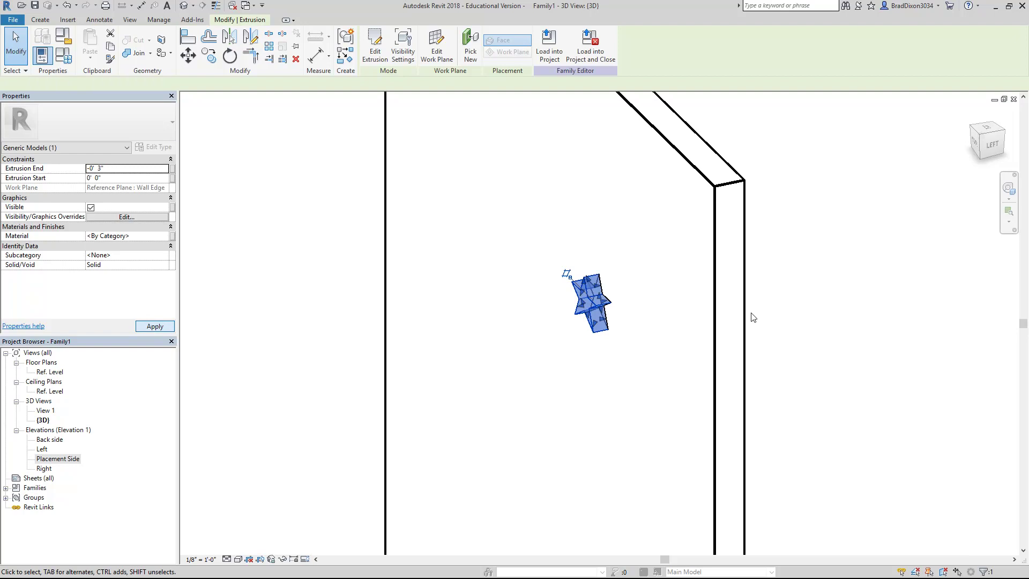
left_click(731, 356)
left_click(836, 382)
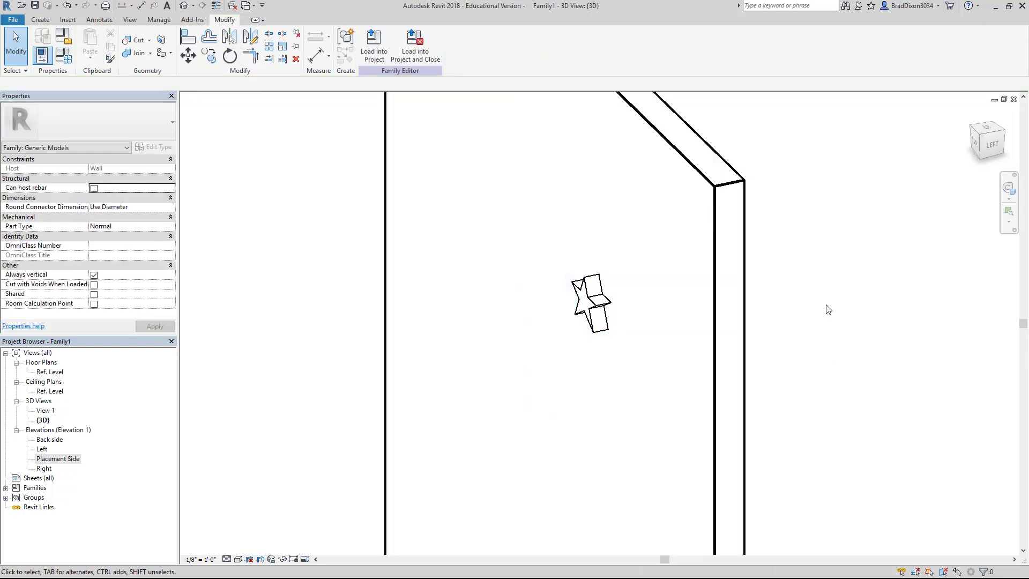
middle_click_drag(813, 377, 794, 366, "shift")
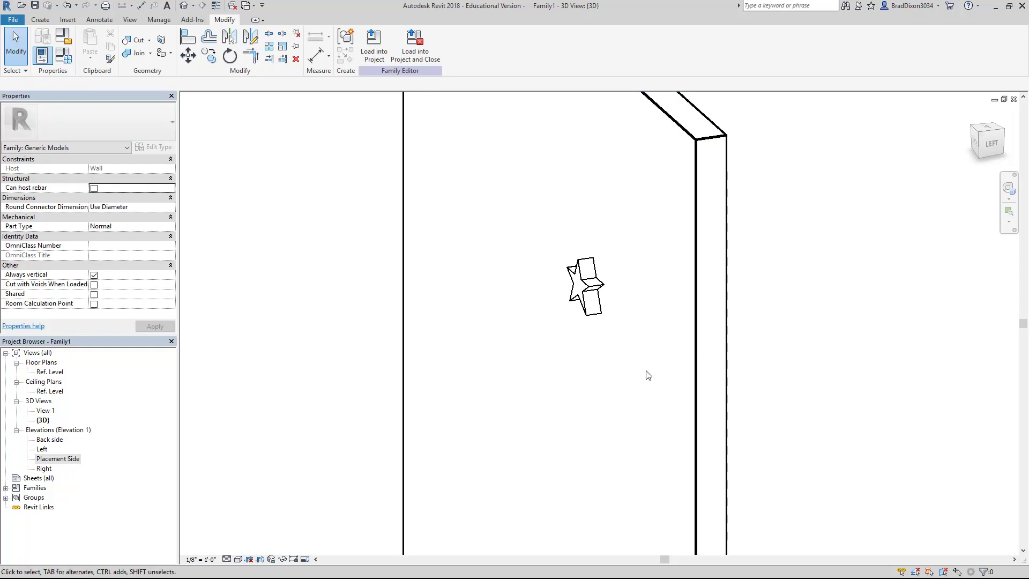
Select the star extrusion and open the Material Browser for its material
left_click(599, 278)
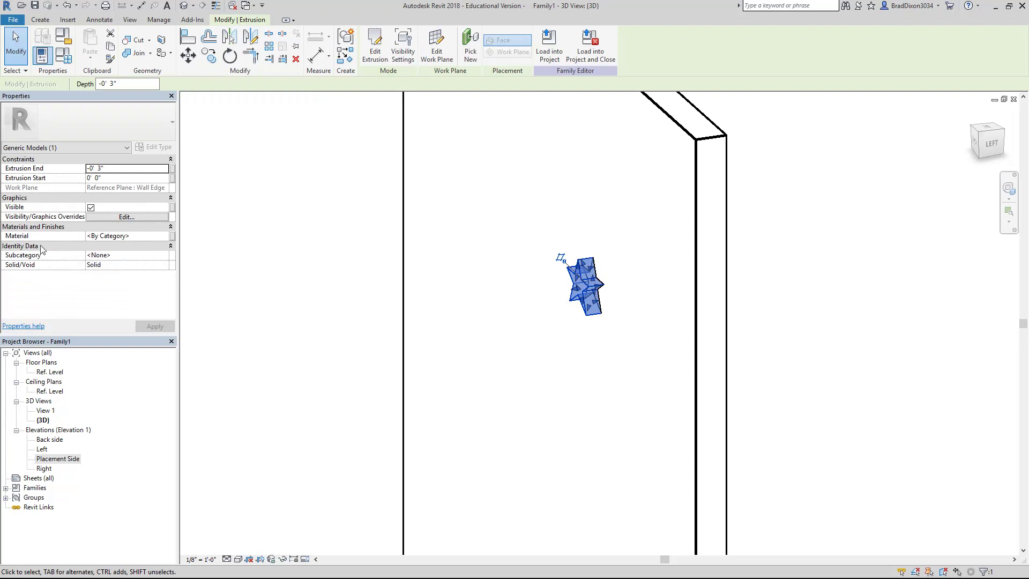
left_click(166, 238)
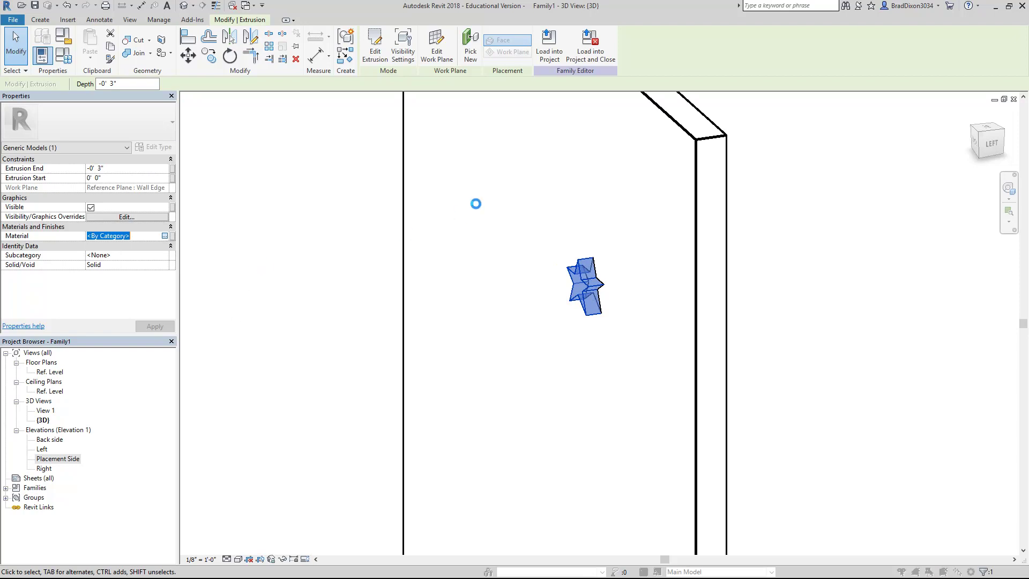
left_click(475, 208)
left_click(166, 235)
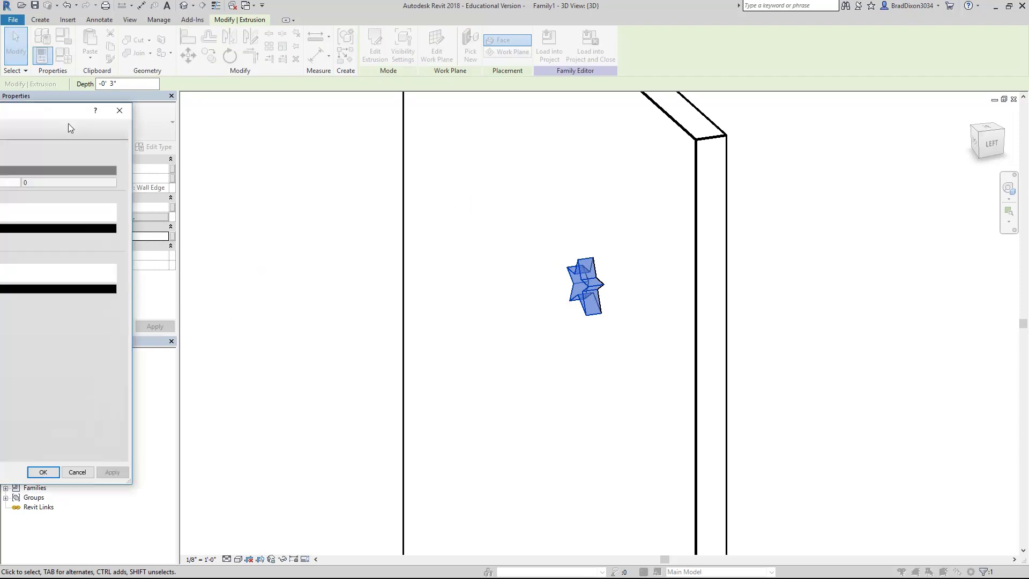
left_click_drag(639, 131, 654, 123)
scroll(374, 273, "down", 1)
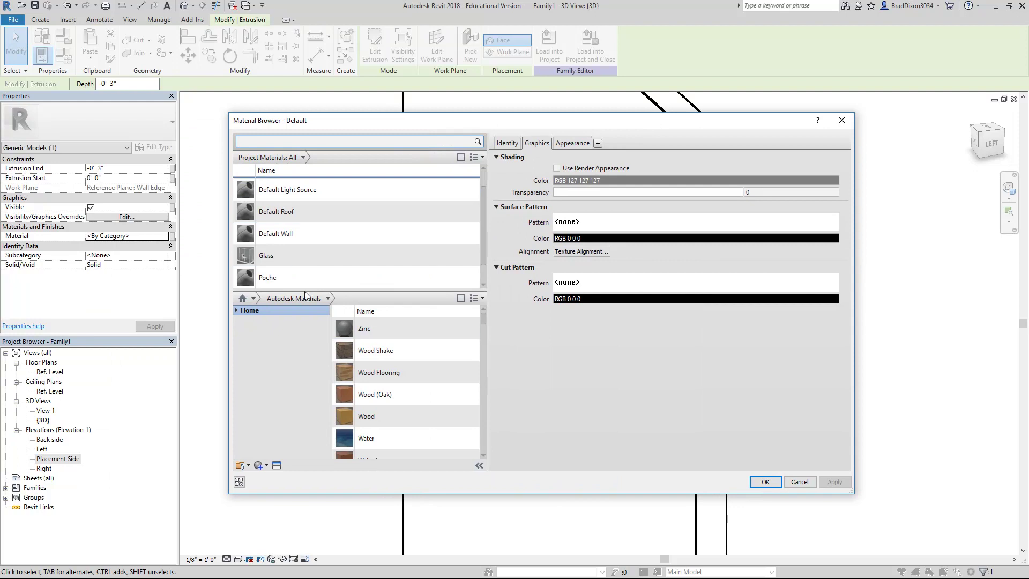
Create a new material named Star and apply it to the extrusion
left_click(266, 466)
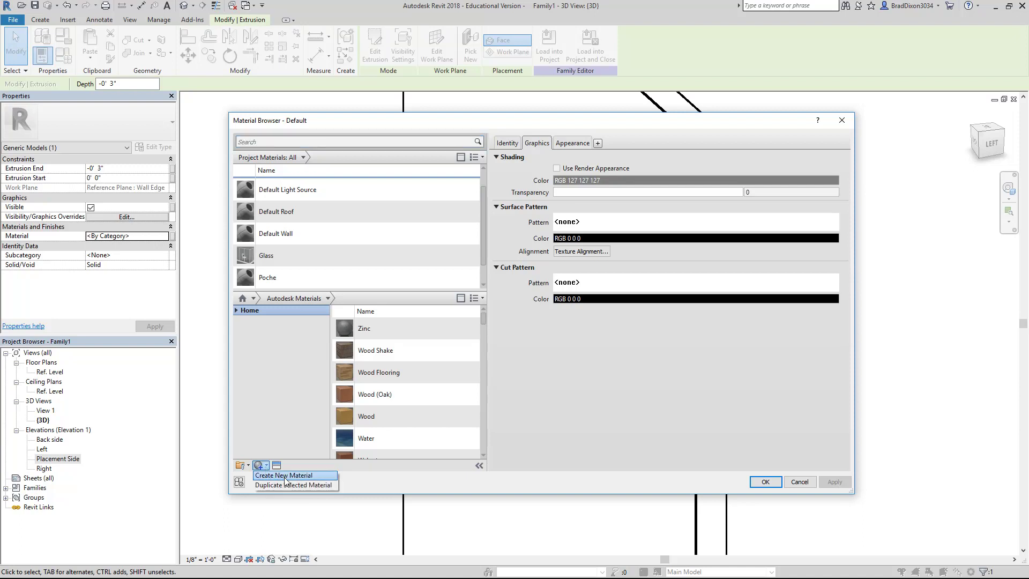
left_click(285, 477)
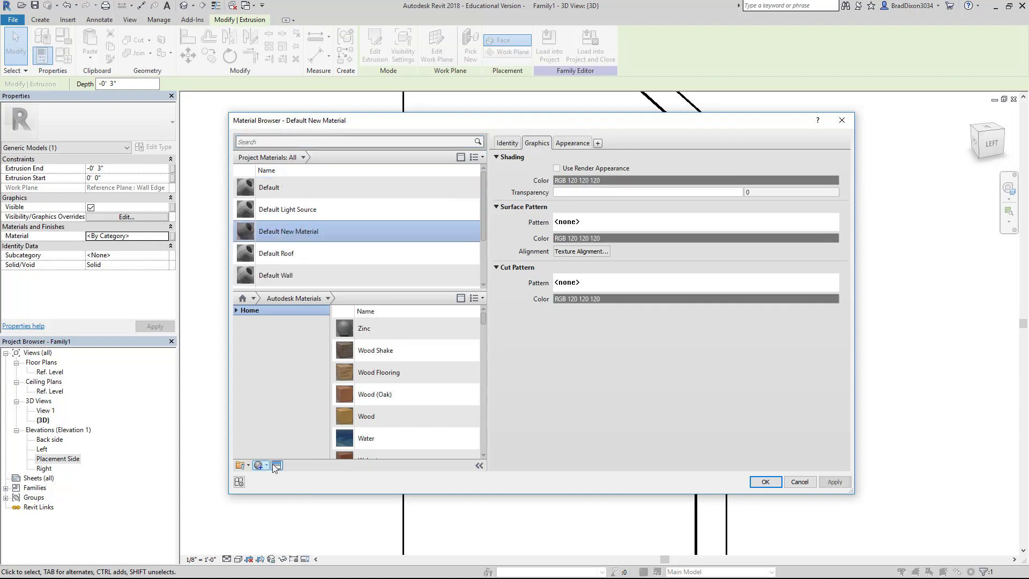
right_click(299, 231)
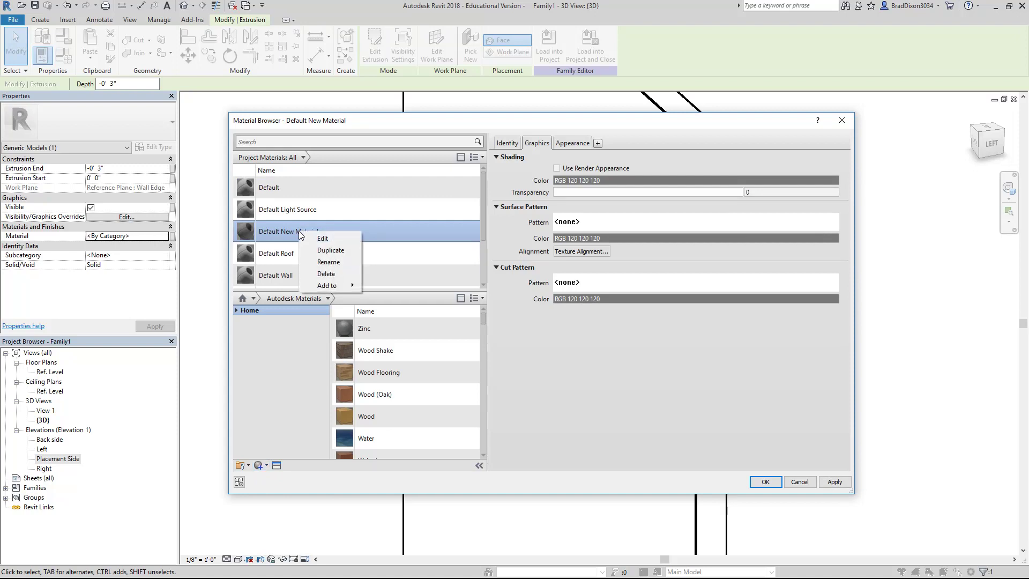
left_click(332, 261)
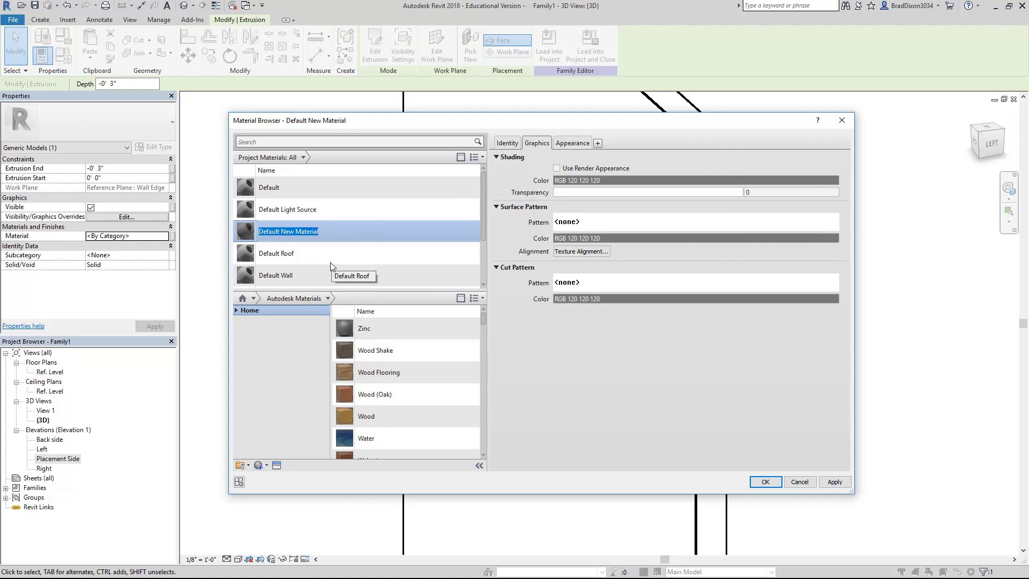
type("Star")
mouse_move(432, 334)
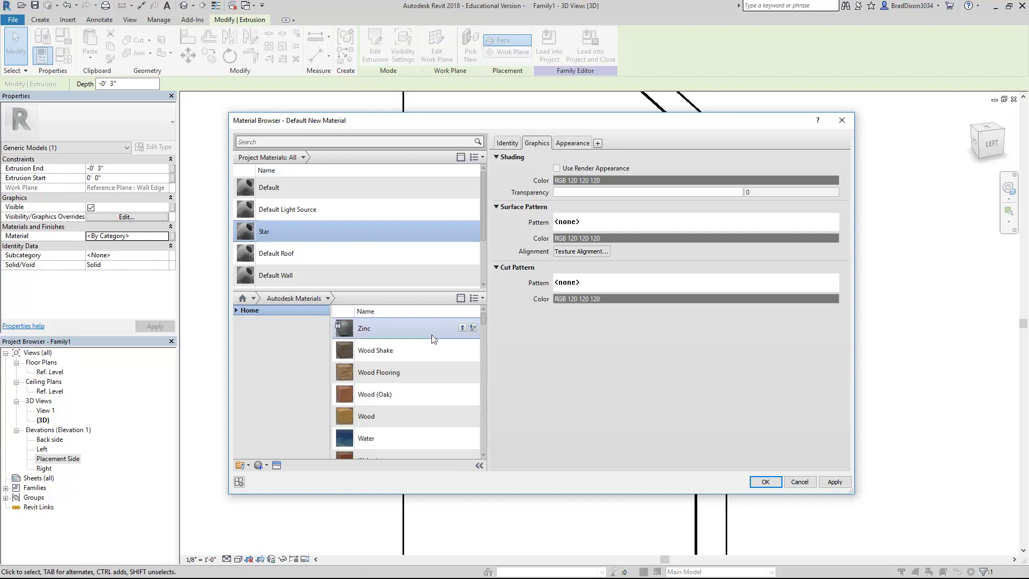
left_click(569, 143)
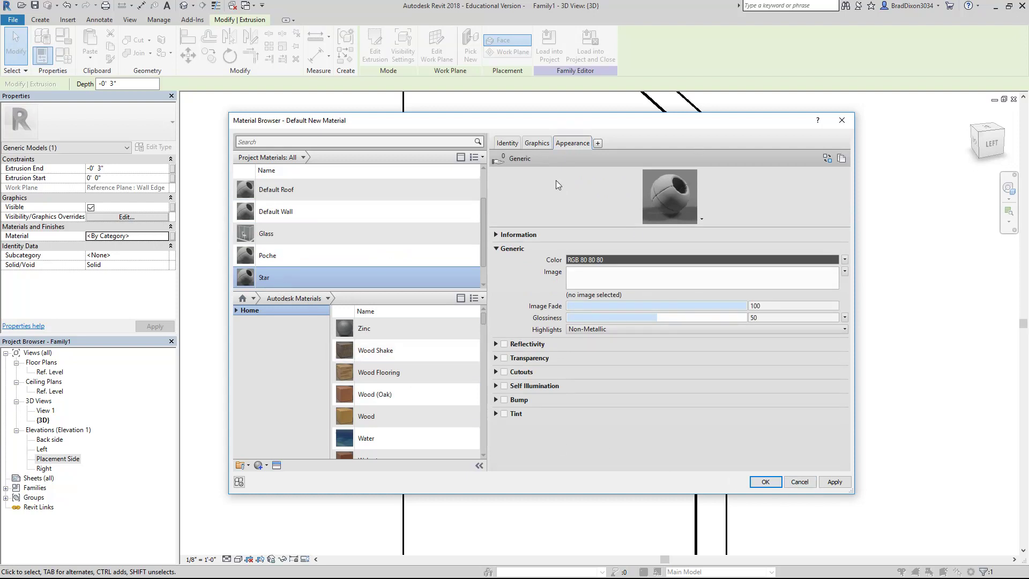
left_click(834, 481)
left_click(766, 481)
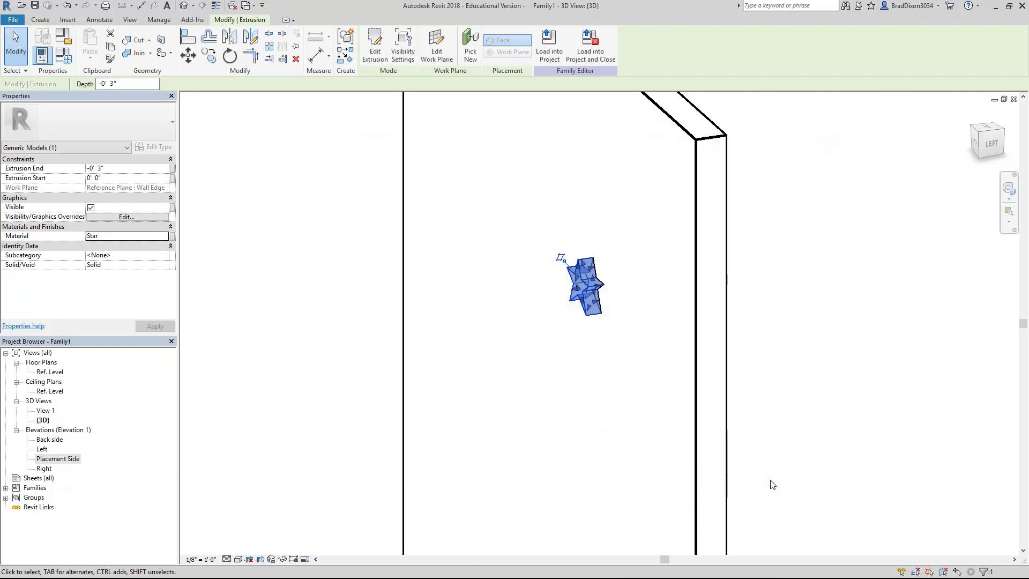
left_click(651, 405)
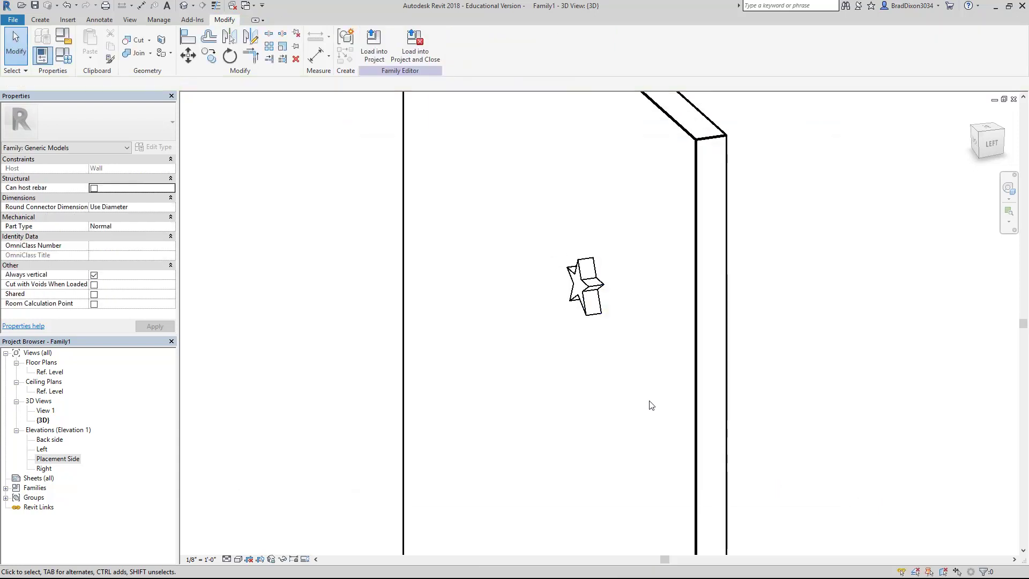
Switch the 3D view to Realistic visual style and orbit to face the star
left_click(238, 559)
left_click(254, 538)
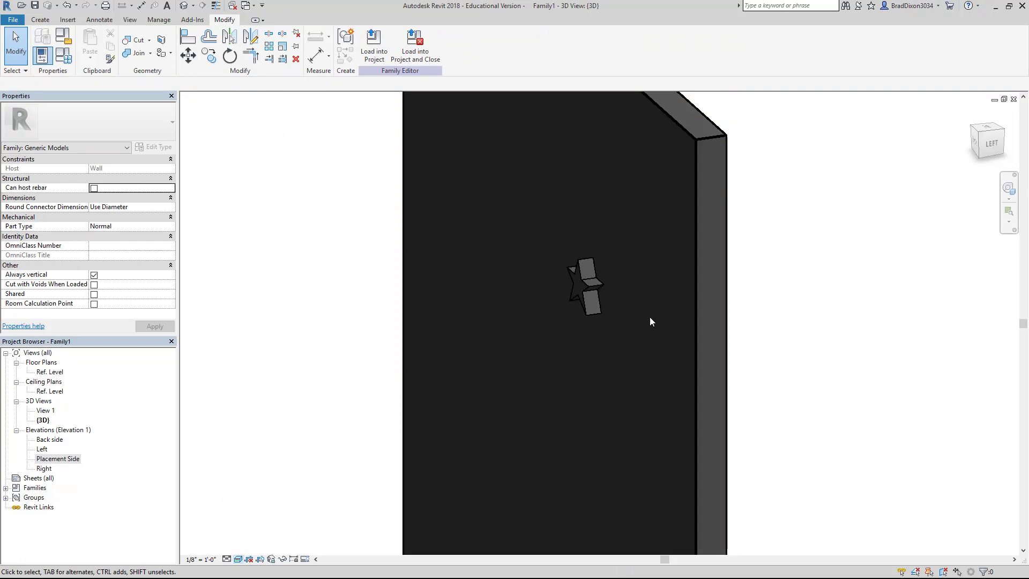
middle_click_drag(772, 349, 630, 307, "shift")
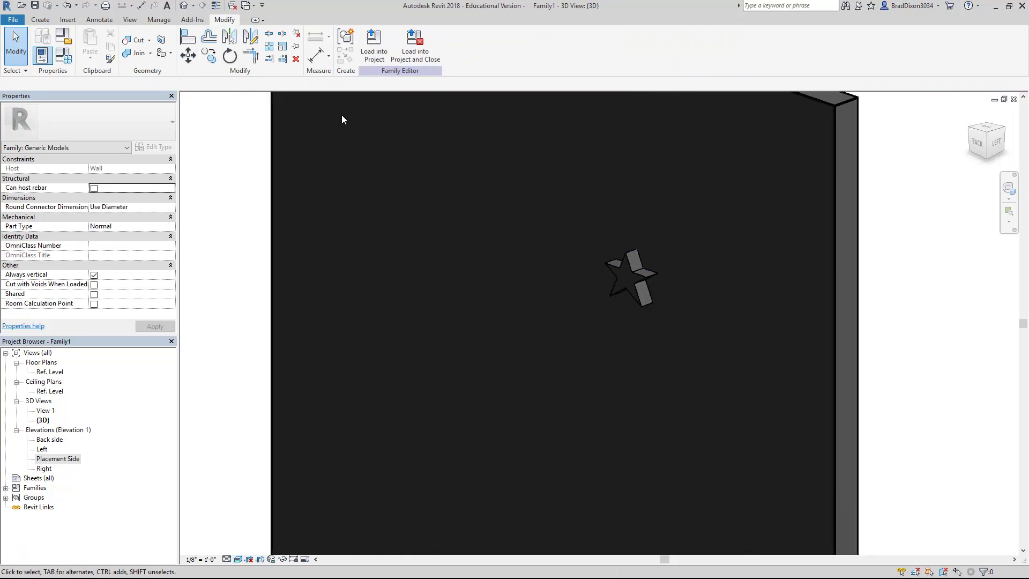
Save As family and create a new Revit Decorations folder in Documents
left_click(13, 19)
mouse_move(41, 146)
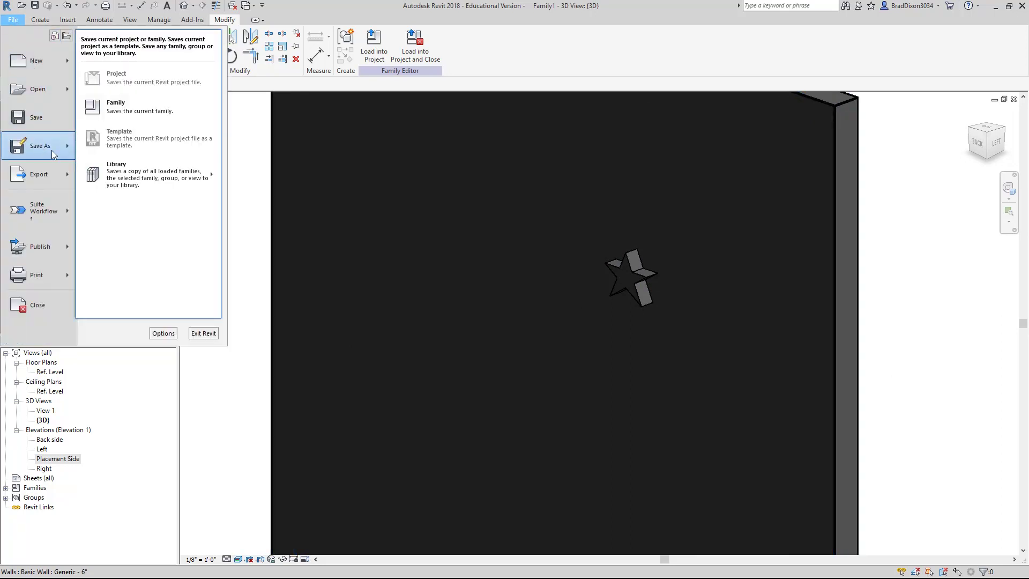
left_click(132, 108)
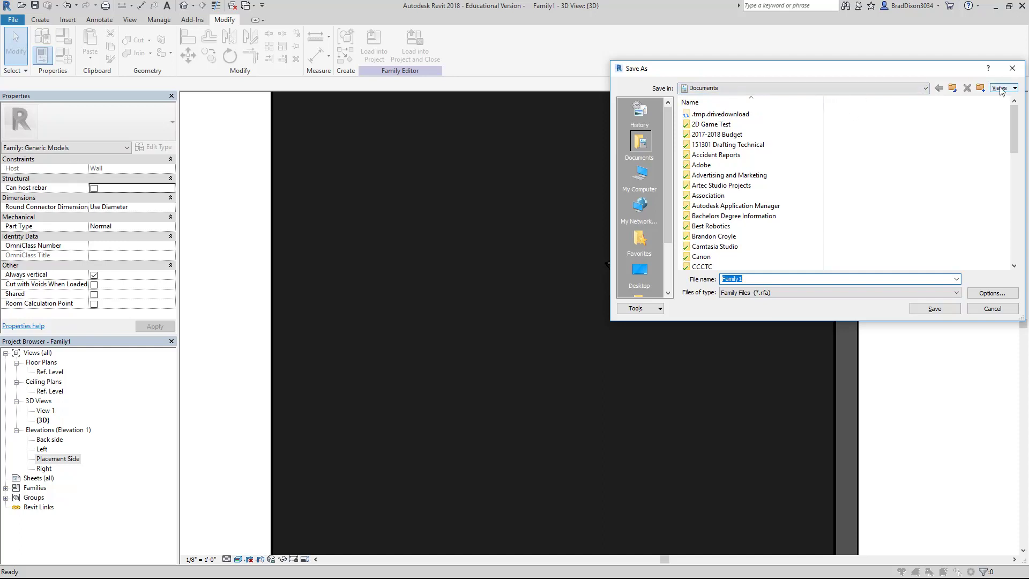
left_click(981, 88)
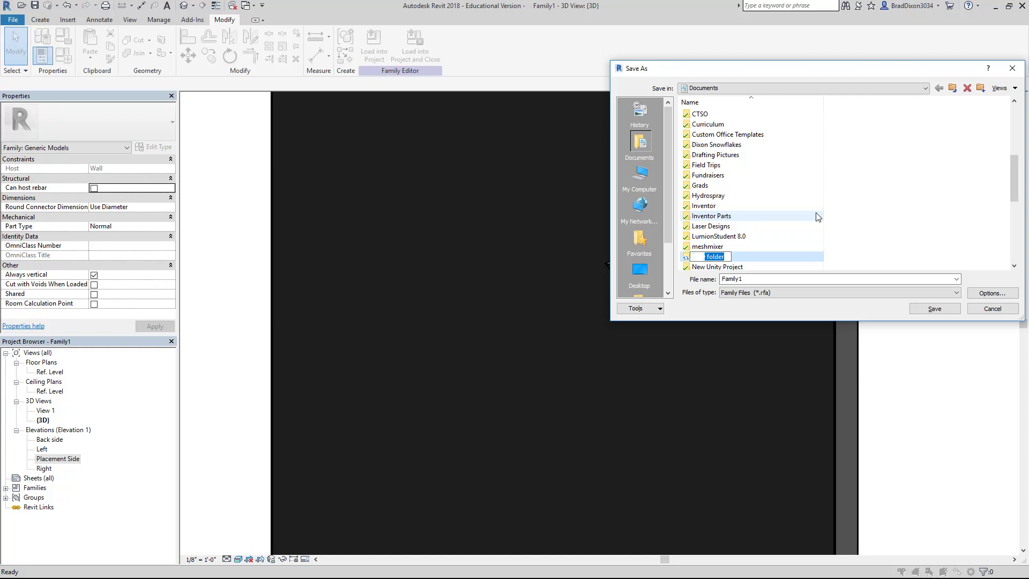
type("Decorations")
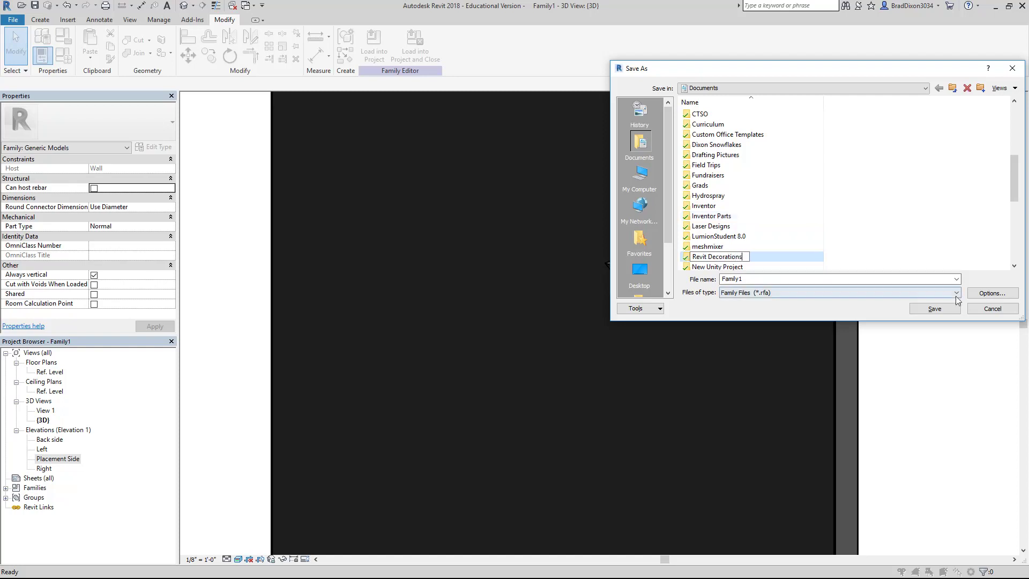
left_click(874, 279)
Name the file Star and save it as Star.rfa
double_click(770, 282)
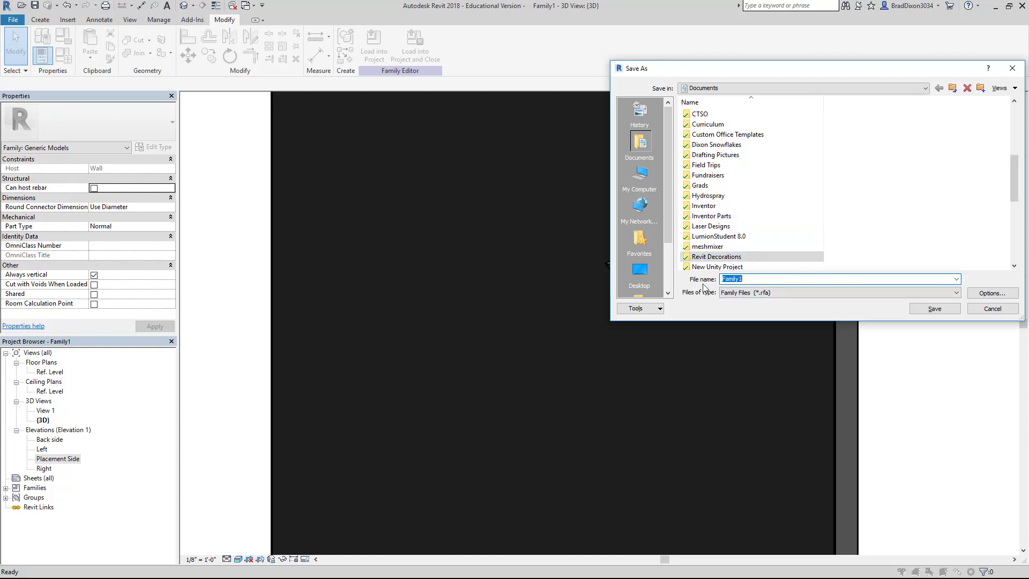
type("Star")
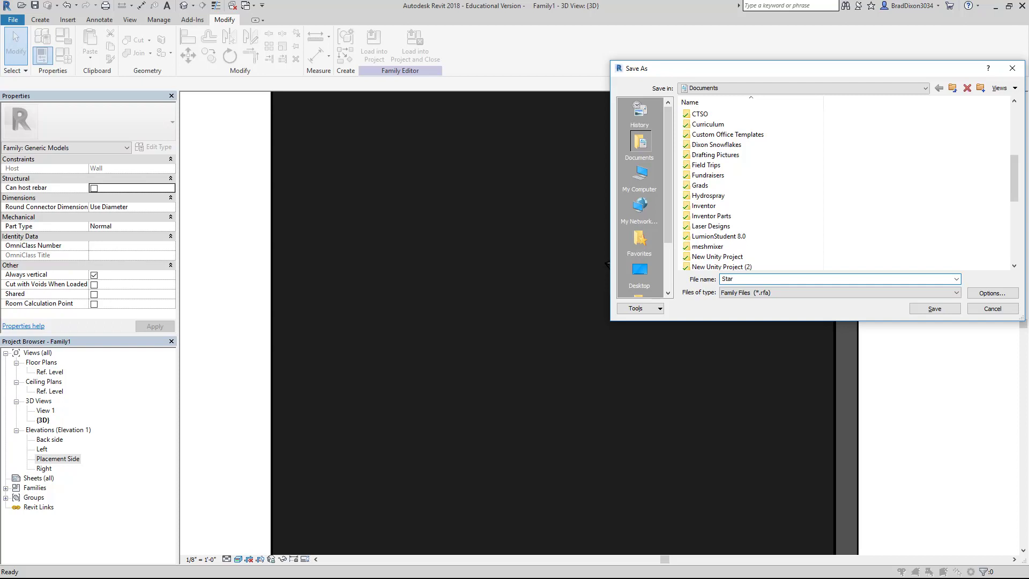
key("Tab")
left_click(937, 310)
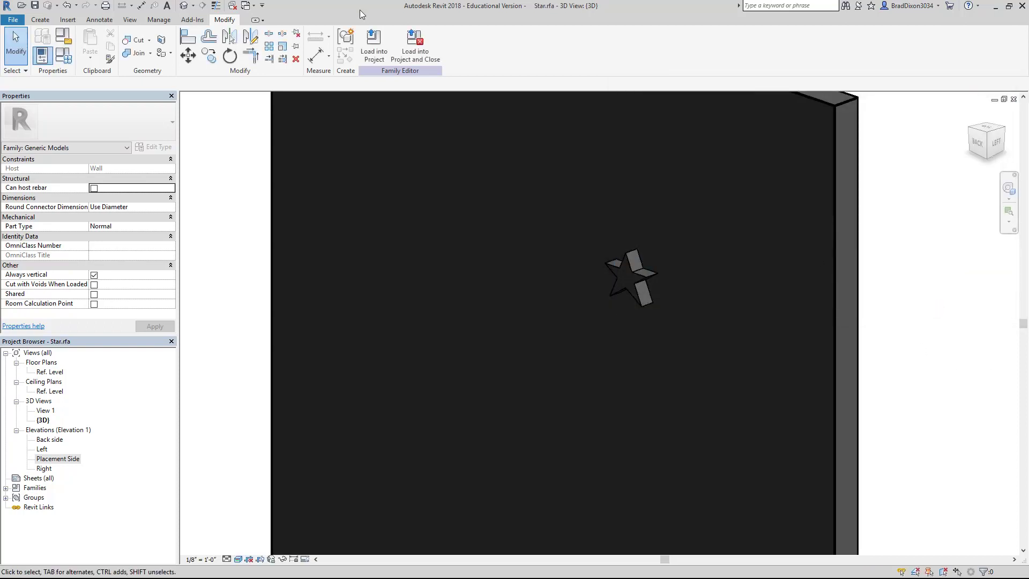
Load the Star family into the Kube Restarant project and orbit its {3D} view to the side wall
left_click(420, 51)
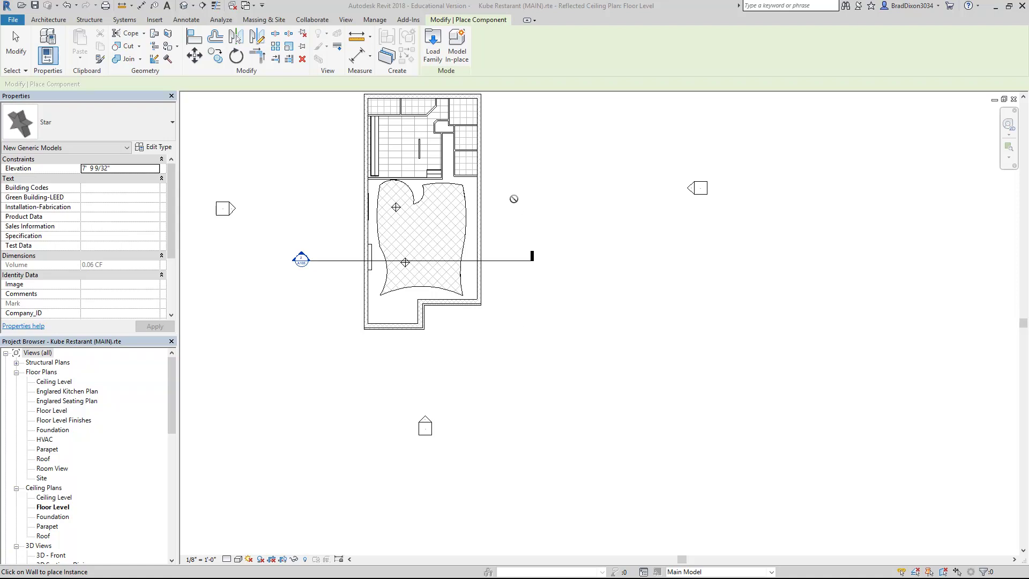
middle_click_drag(497, 217, 512, 314)
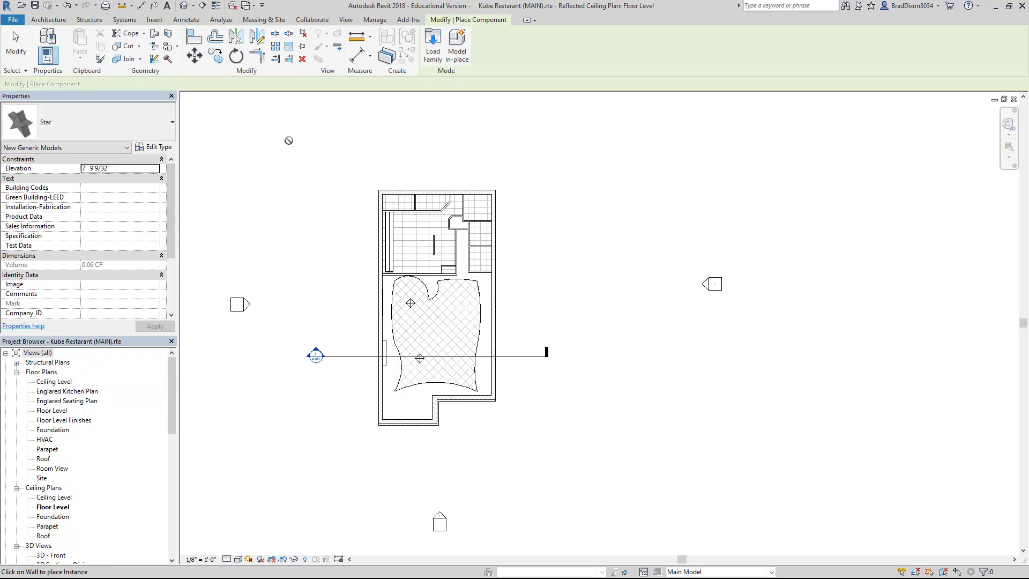
left_click(183, 5)
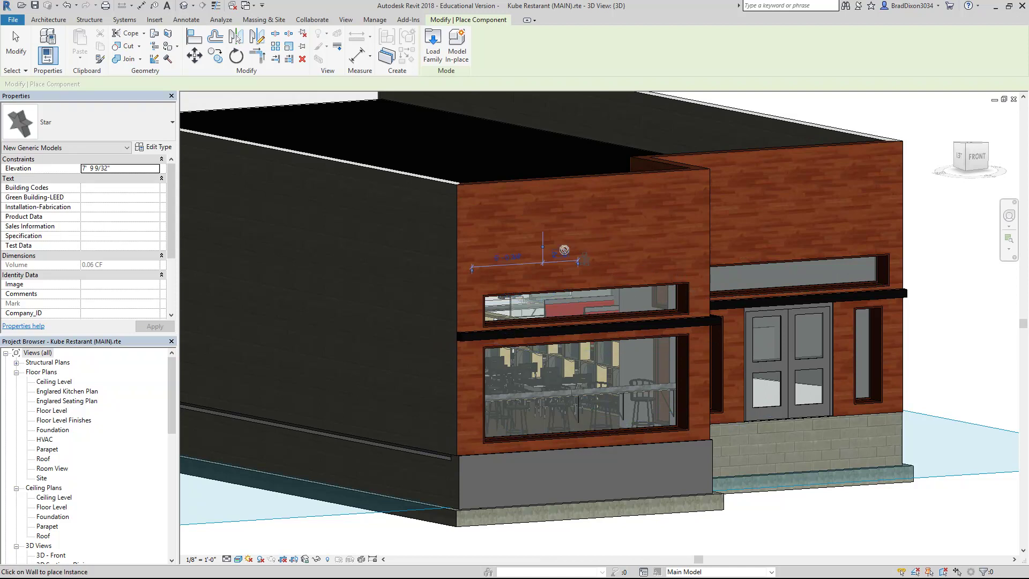
scroll(563, 247, "up", 3)
key("Escape")
key("Escape")
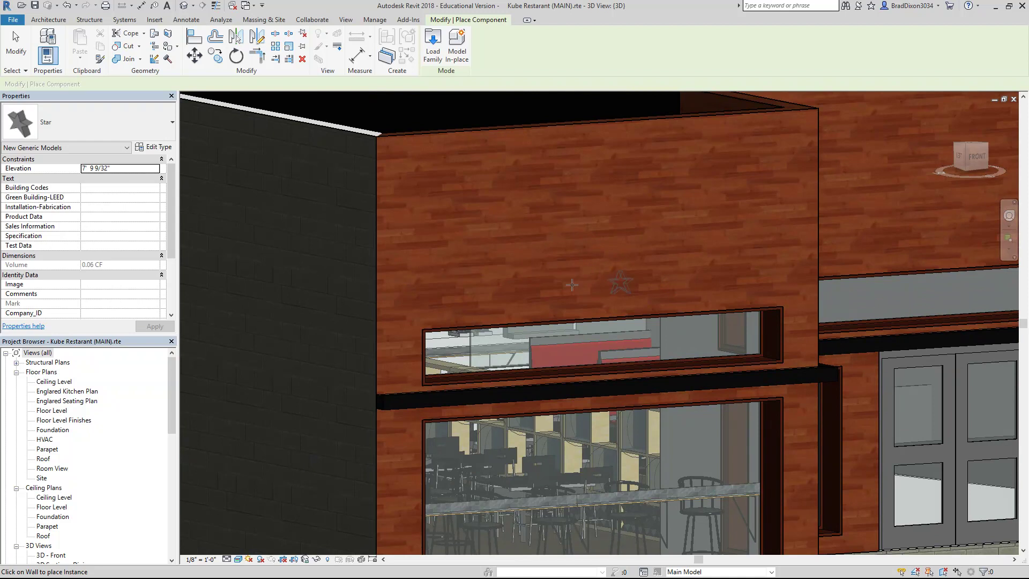
middle_click_drag(550, 246, 477, 284, "shift")
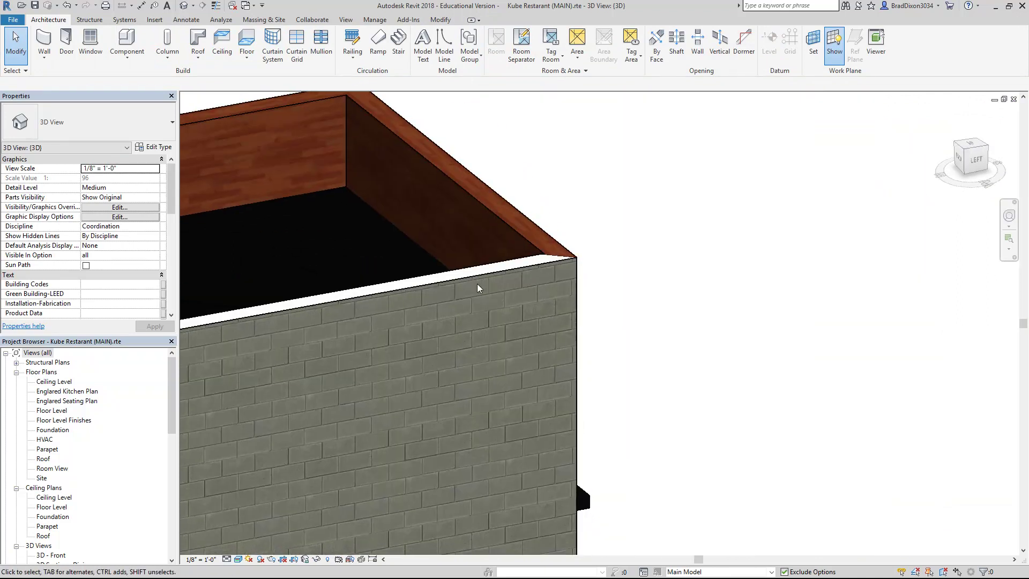
Place one Star component on the grey brick side wall and zoom in on it
left_click(524, 224)
middle_click_drag(524, 224, 551, 167, "shift")
key("Escape")
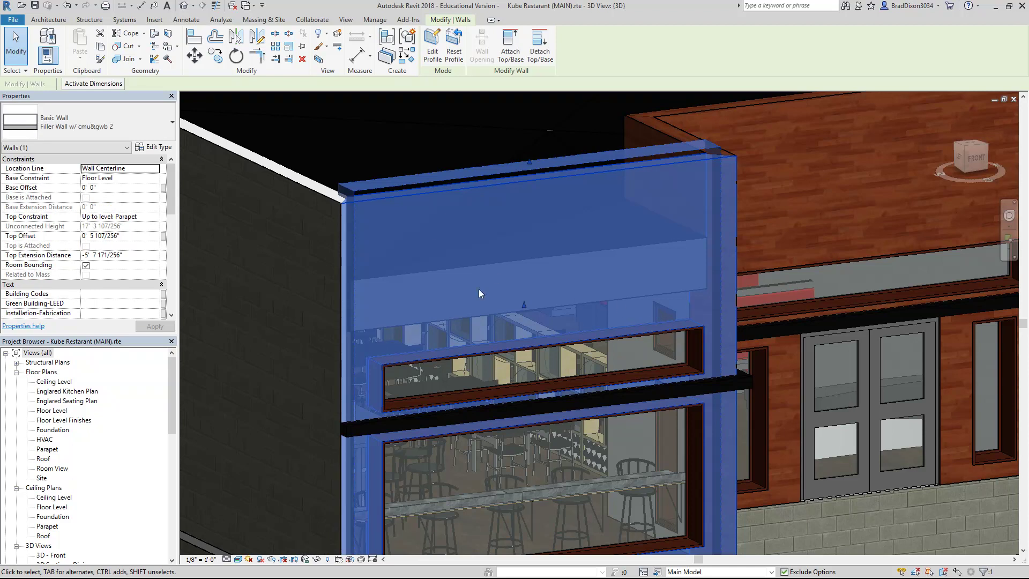
left_click(48, 20)
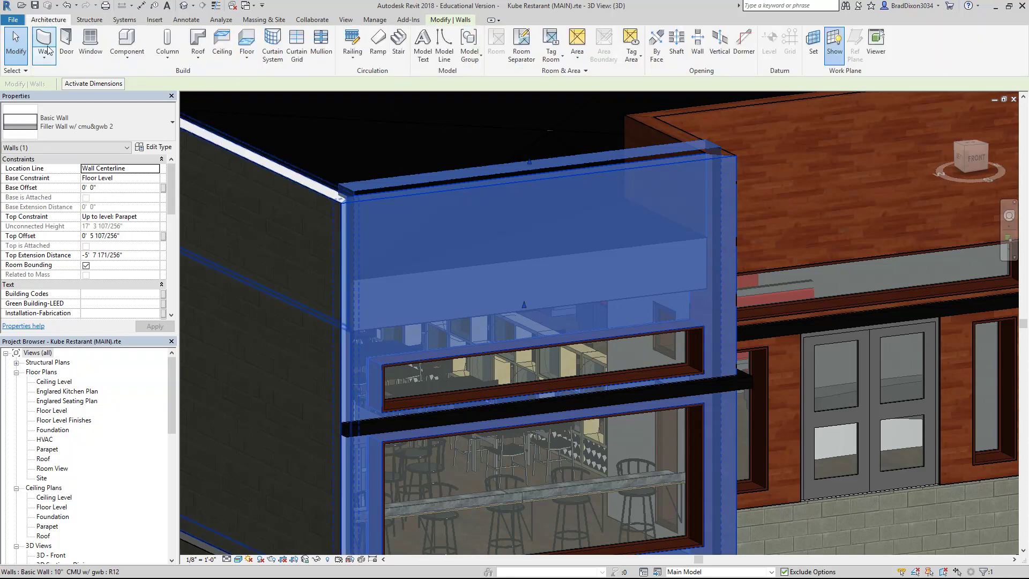
left_click(119, 41)
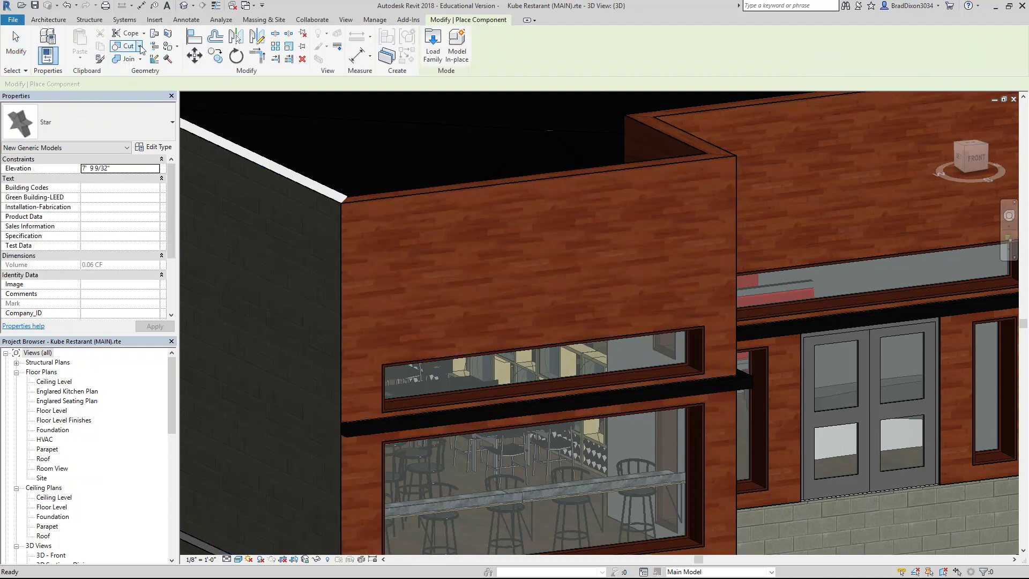
left_click(276, 332)
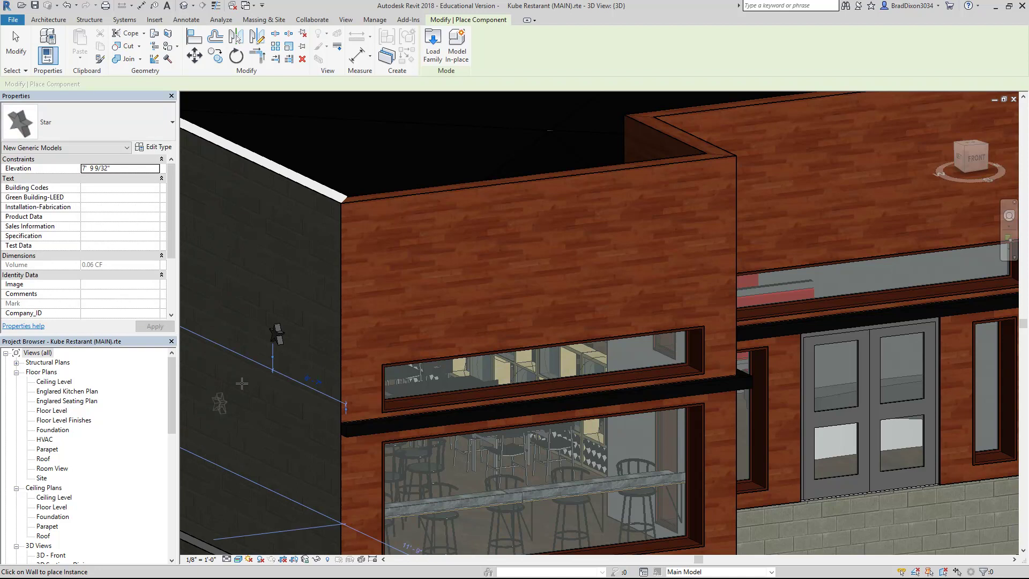
key("Escape")
key("Escape")
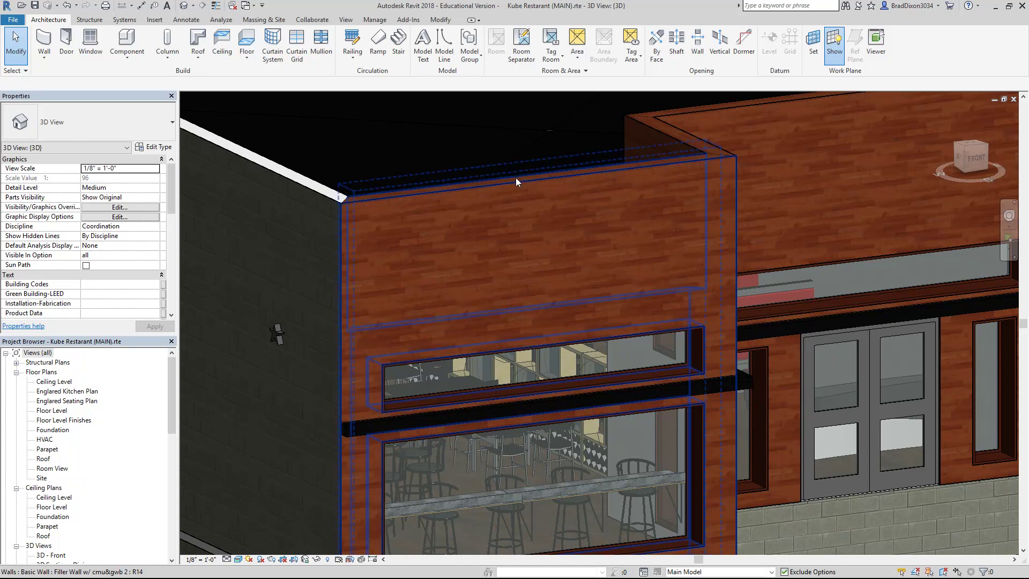
middle_click_drag(285, 354, 553, 364, "shift")
scroll(580, 354, "up", 5)
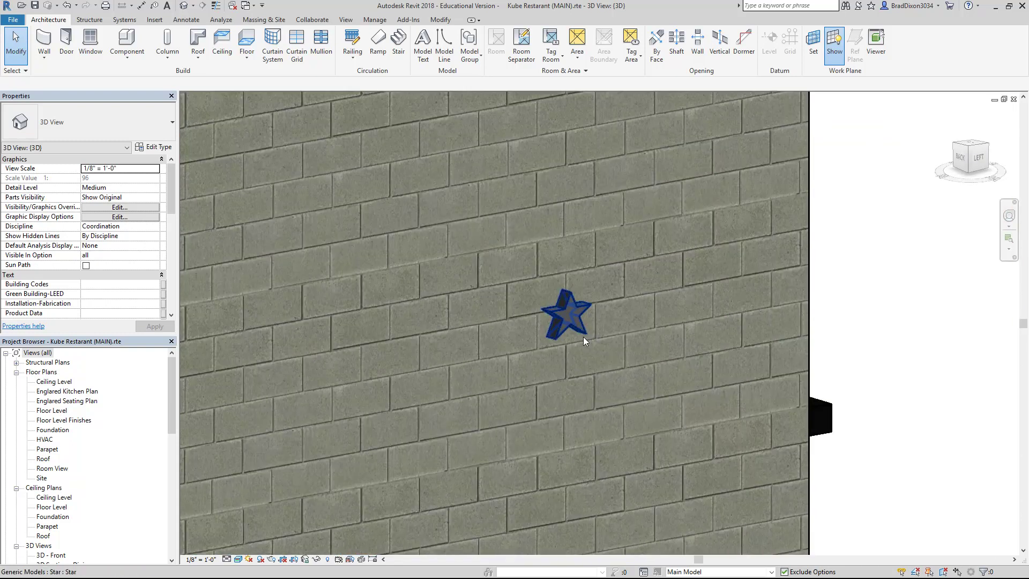
Set the Star material's appearance colour to yellow (RGB 255 255 0), with shading using render appearance
left_click(561, 321)
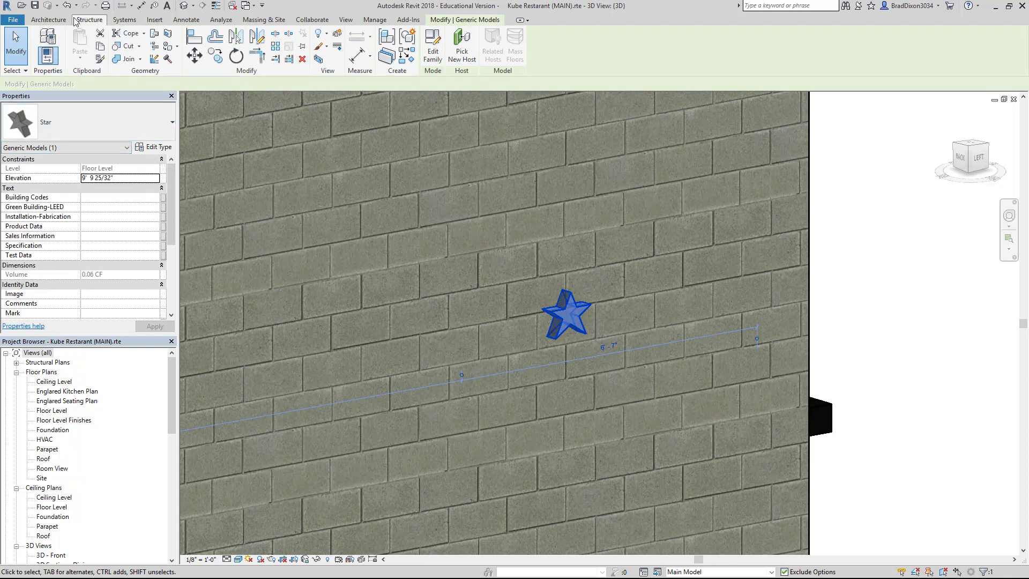
left_click(50, 20)
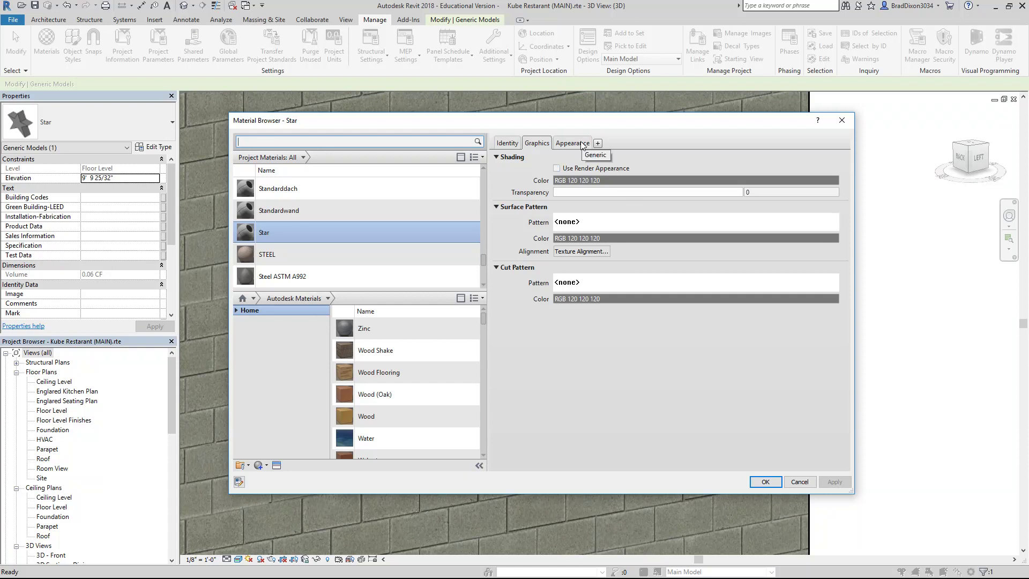
left_click(557, 168)
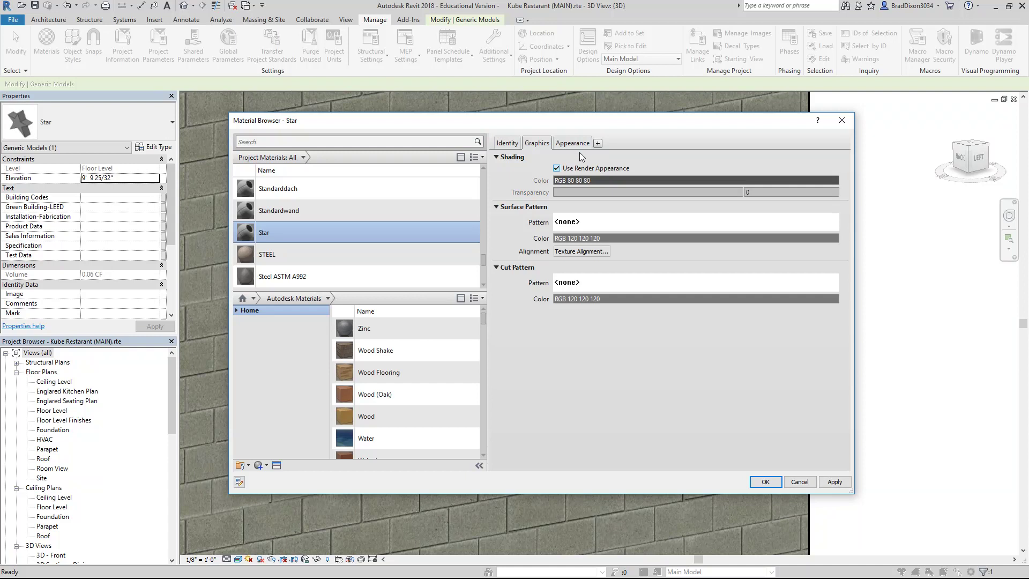
left_click(577, 142)
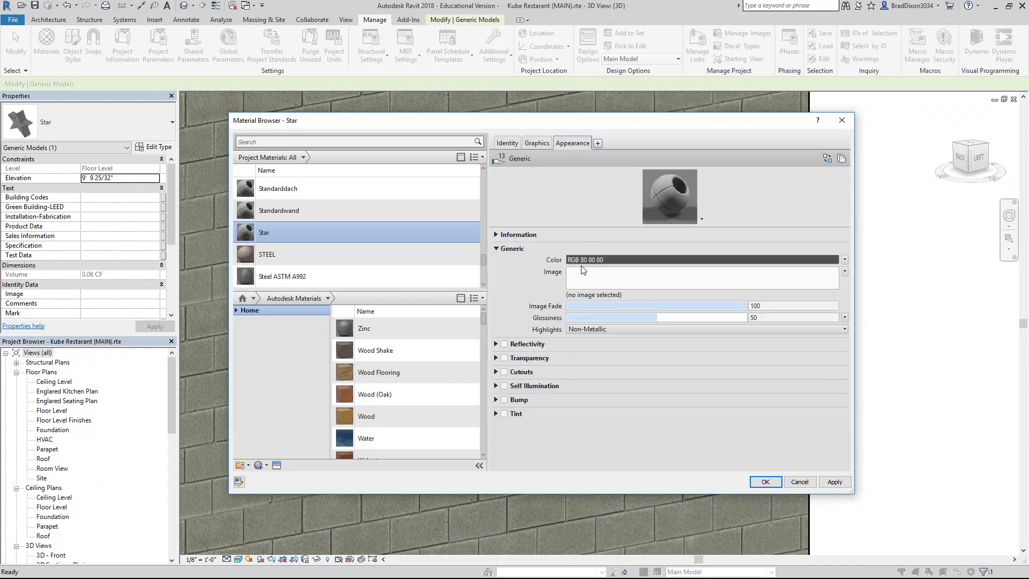
left_click(590, 261)
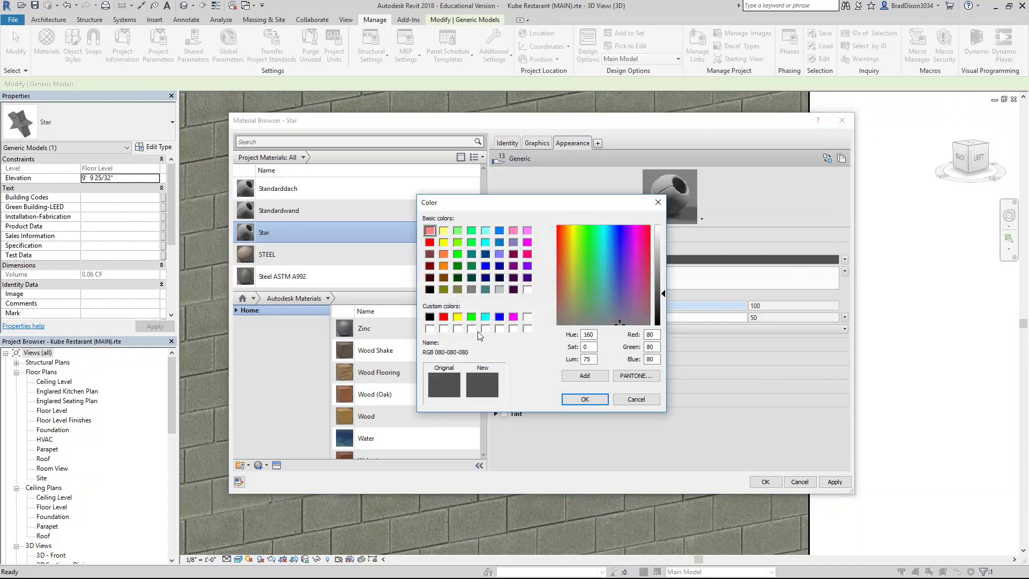
left_click(457, 317)
left_click(585, 399)
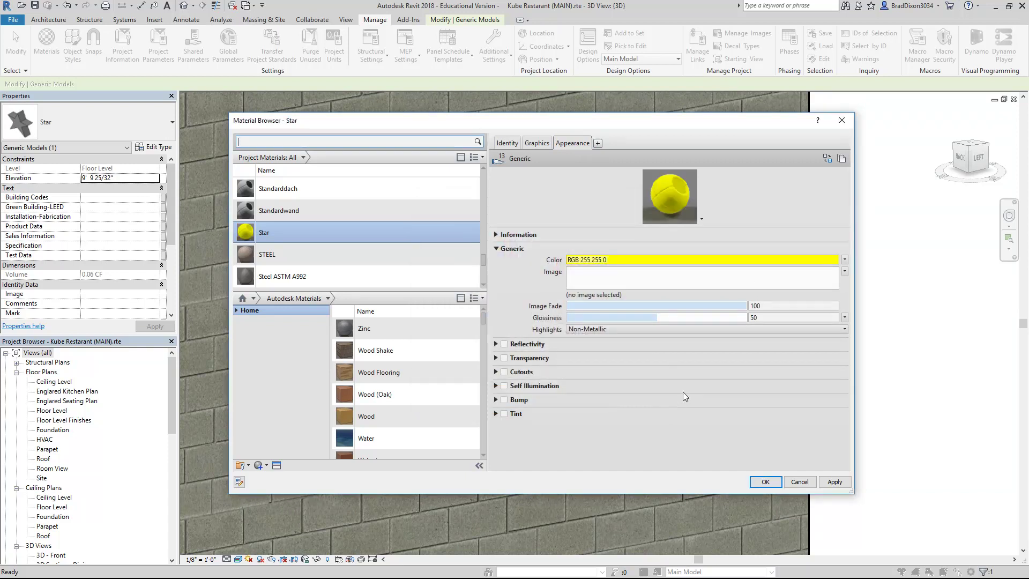
left_click(820, 482)
left_click(765, 480)
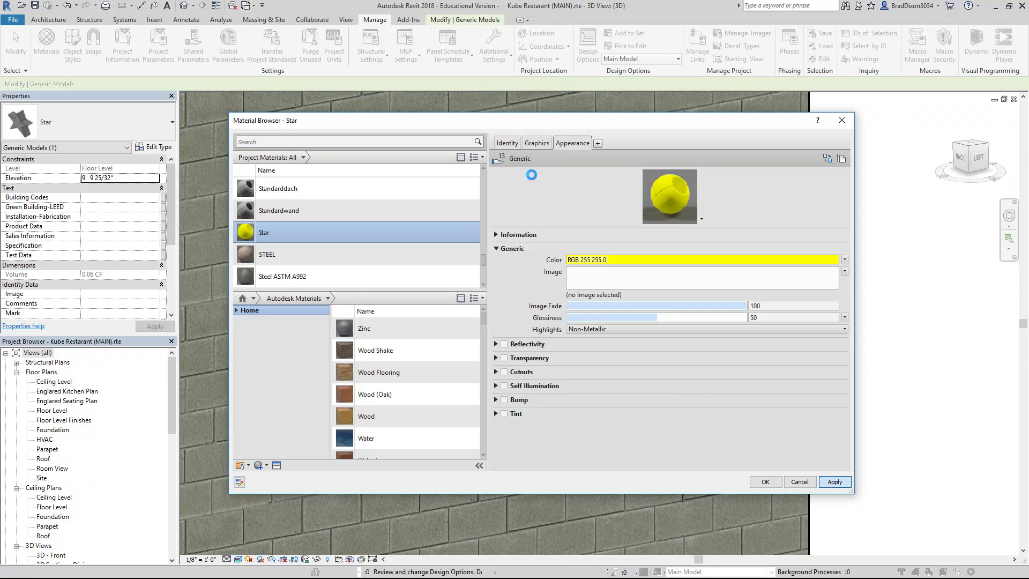
key("Escape")
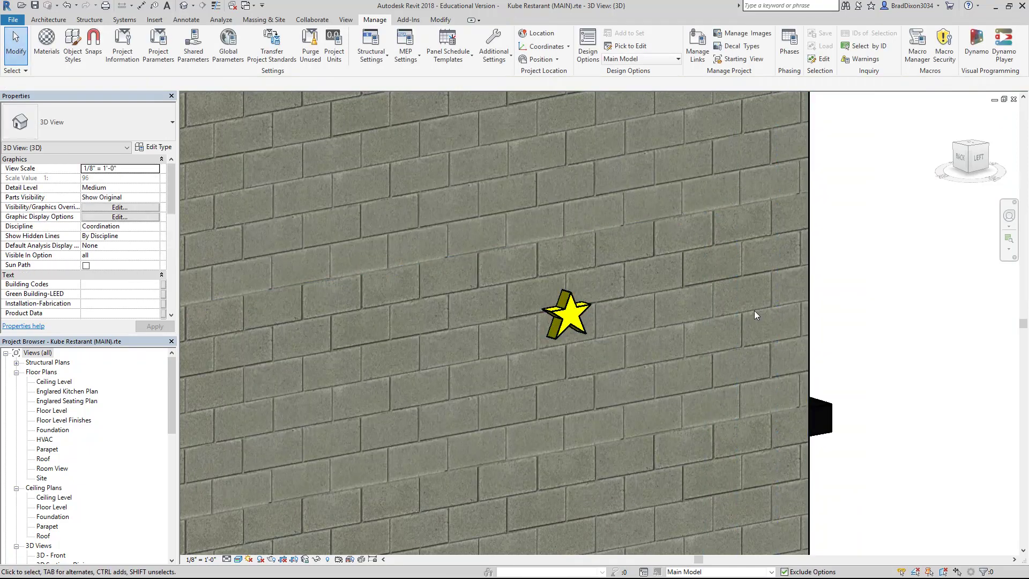
Orbit the view from the brick corner around to the restaurant's brick storefront with windows
scroll(756, 315, "down", 2)
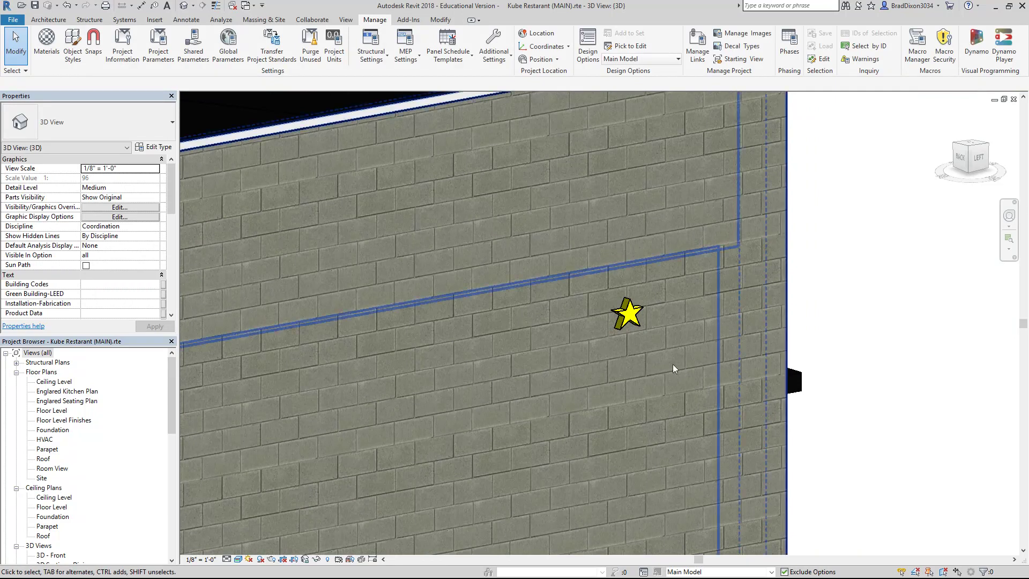
middle_click_drag(550, 272, 515, 317, "shift")
scroll(465, 414, "down", 2)
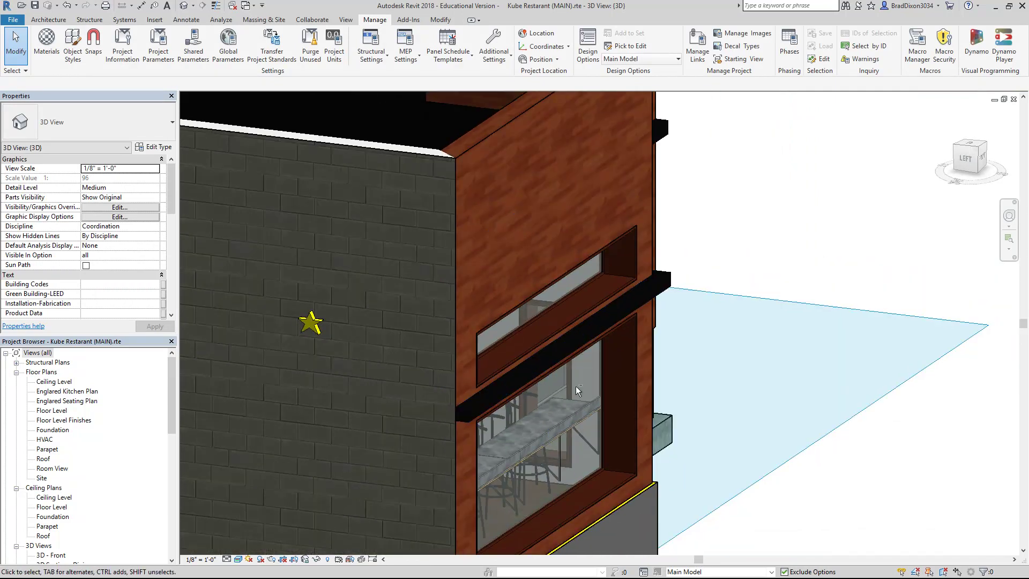
middle_click_drag(465, 414, 401, 265, "shift")
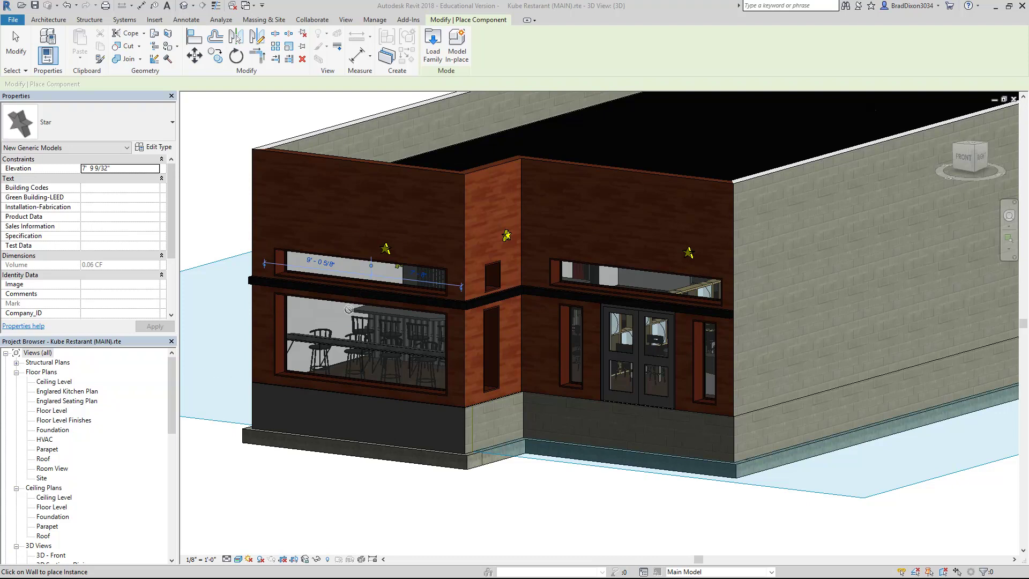
Place two more stars beside the existing one above the upper-left window
middle_click_drag(371, 277, 366, 299, "shift")
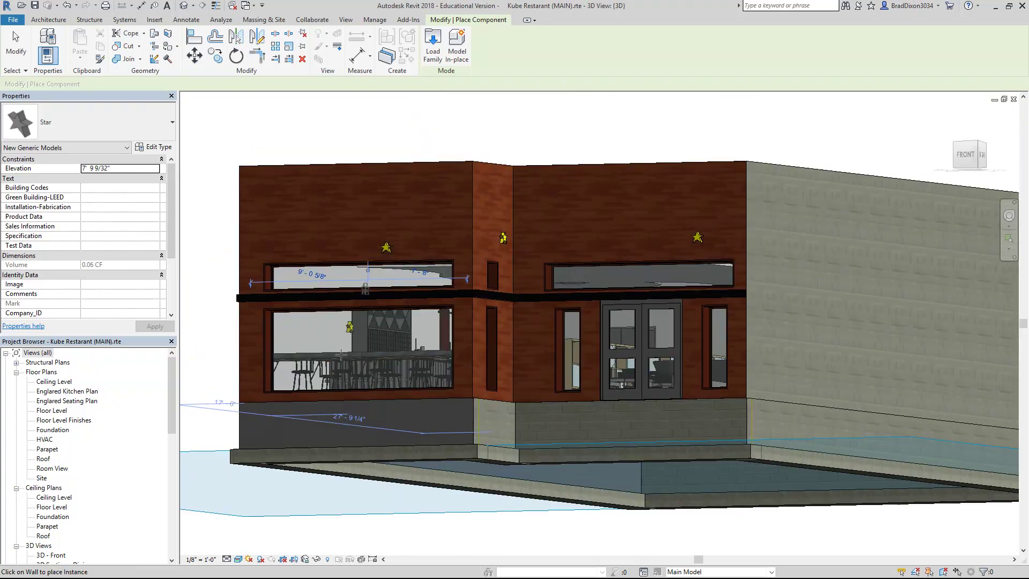
scroll(366, 299, "up", 5)
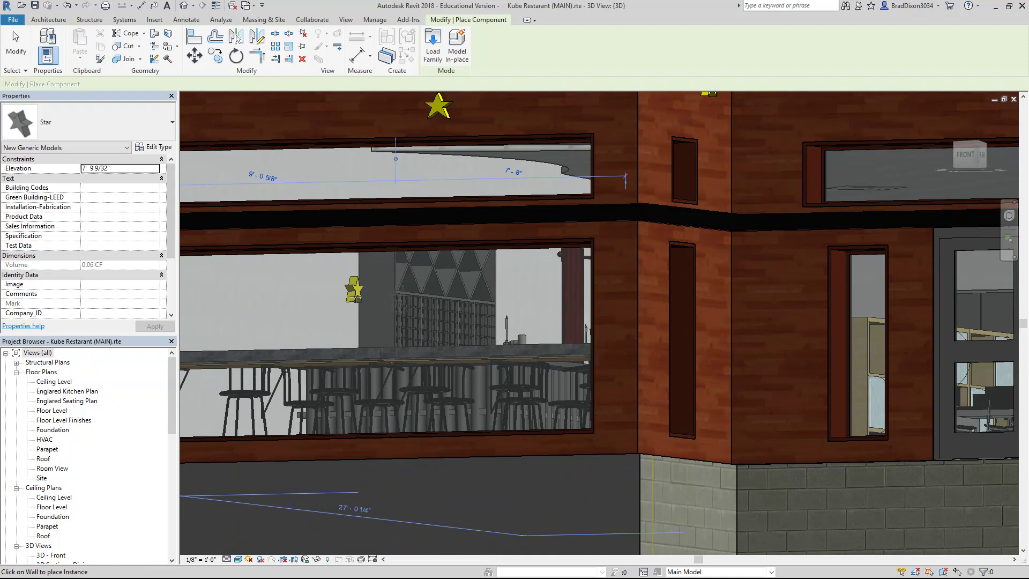
scroll(352, 290, "down", 3)
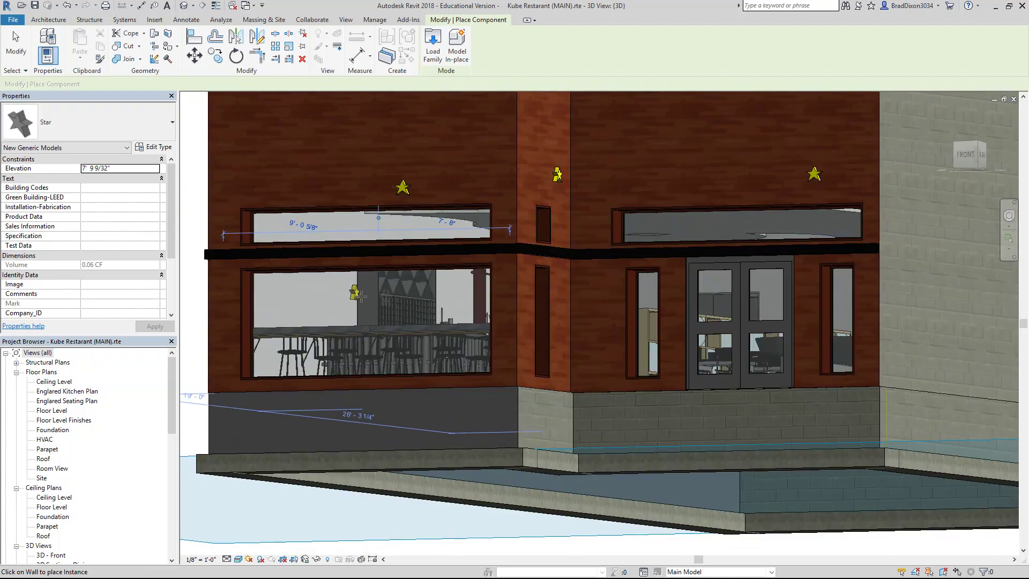
middle_click_drag(357, 234, 336, 175)
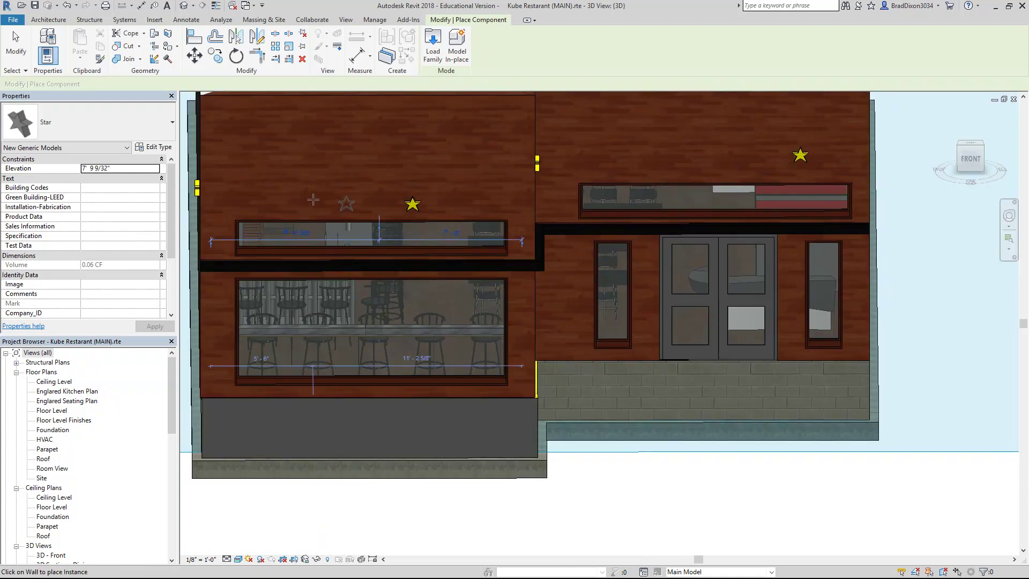
left_click(346, 204)
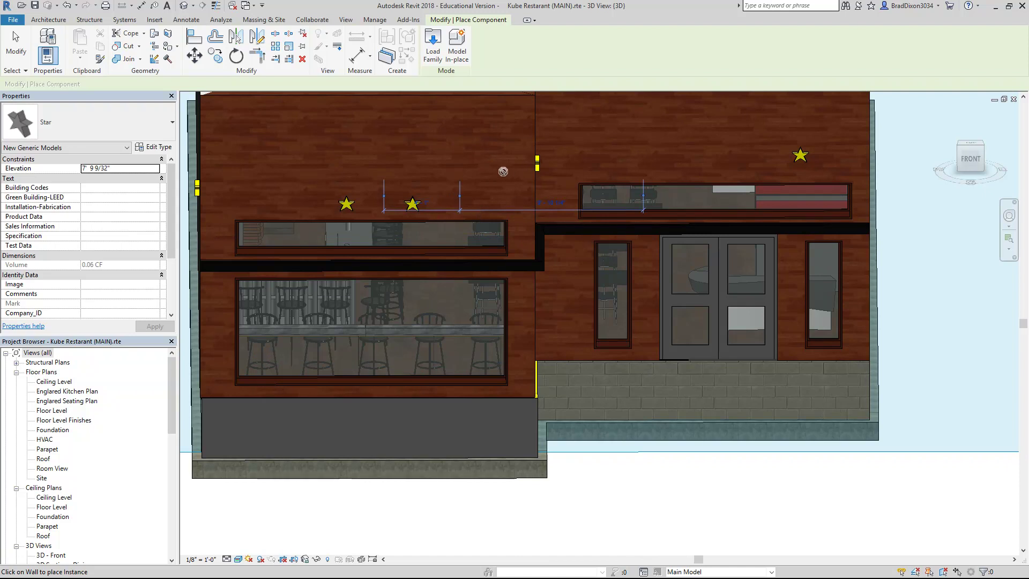
middle_click_drag(482, 168, 557, 231, "shift")
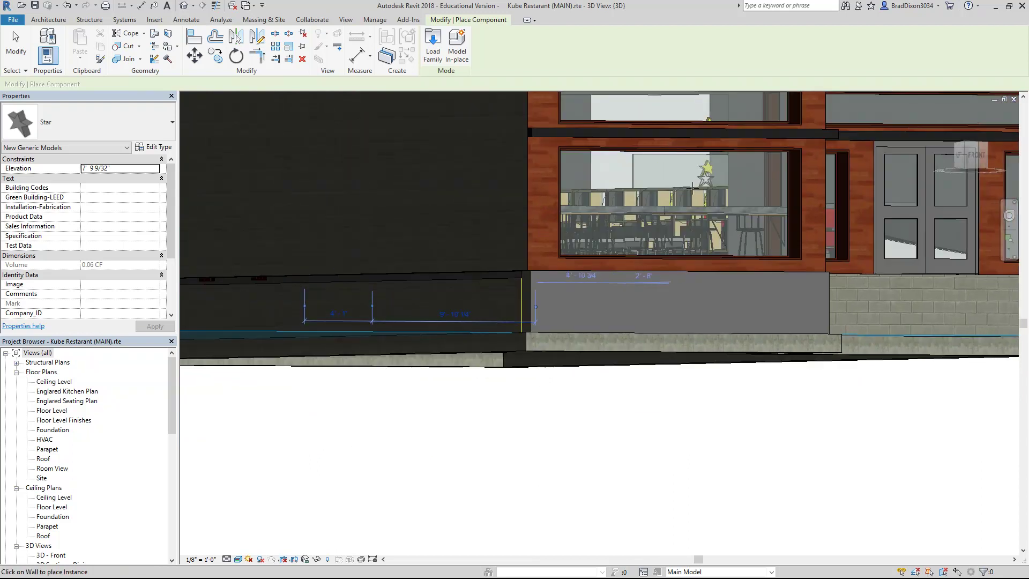
middle_click_drag(702, 167, 647, 180, "shift")
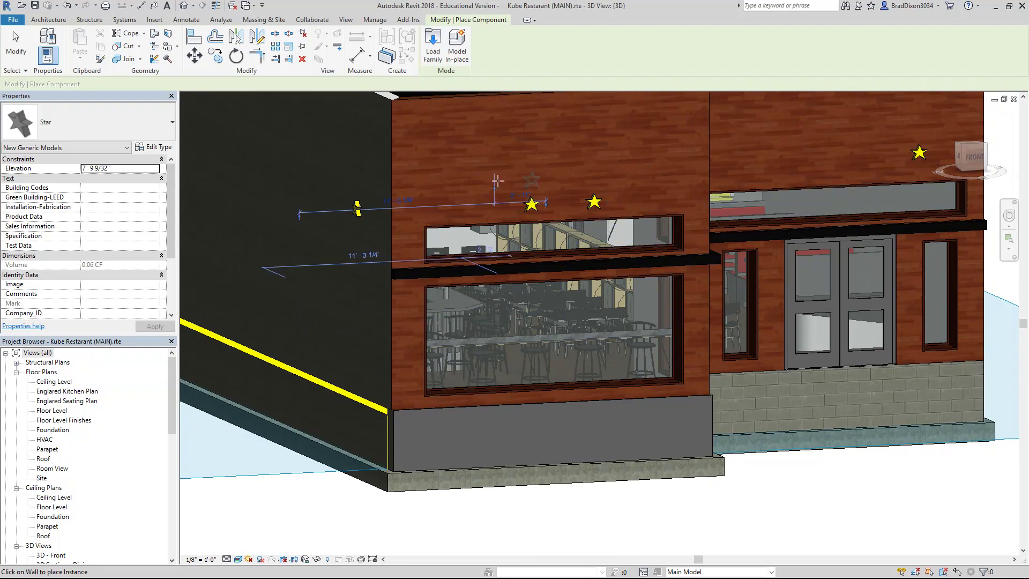
left_click(488, 211)
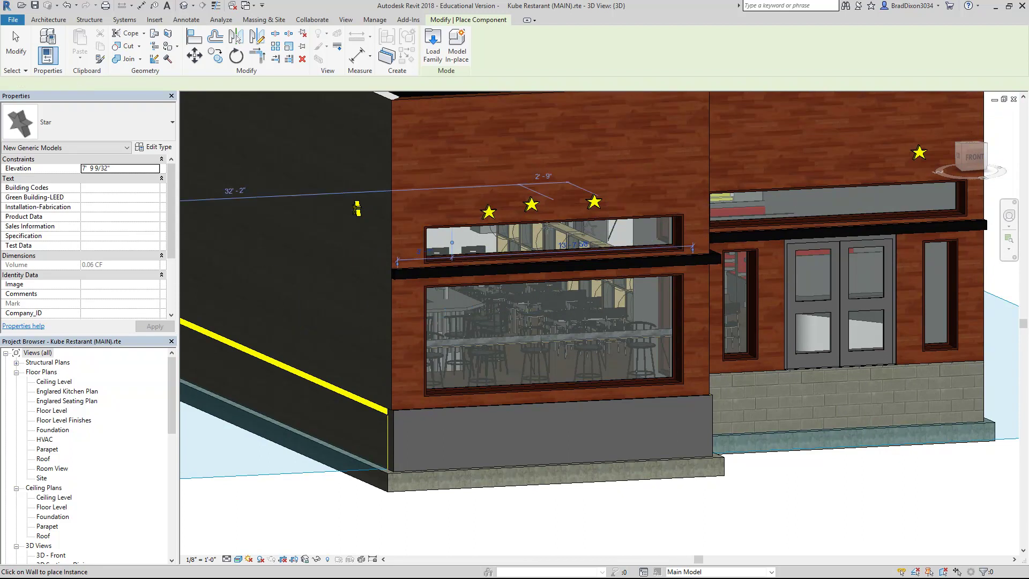
Copy the middle star to a higher spot on the brick wall above the row
key("Escape")
key("Escape")
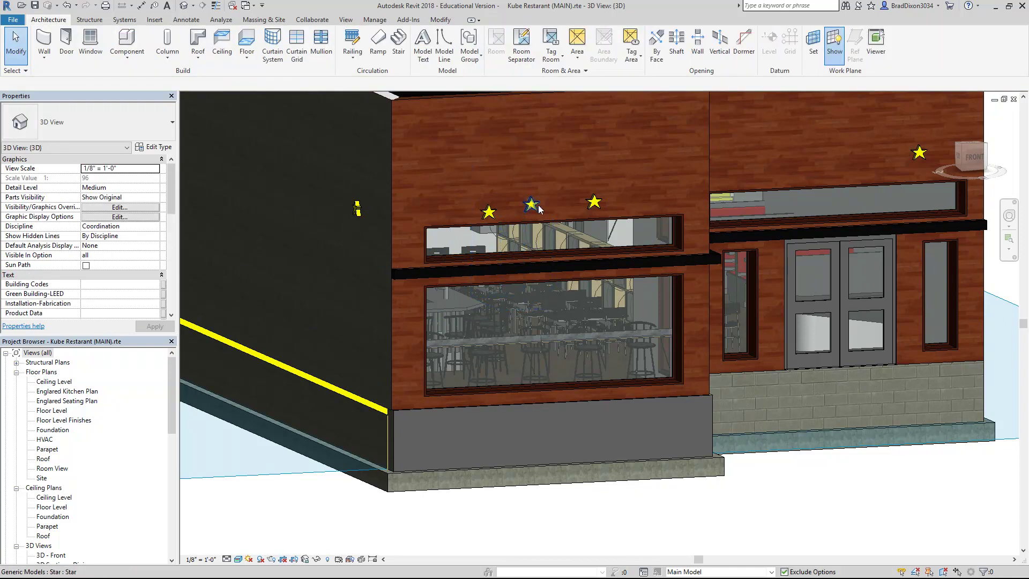
left_click(536, 207)
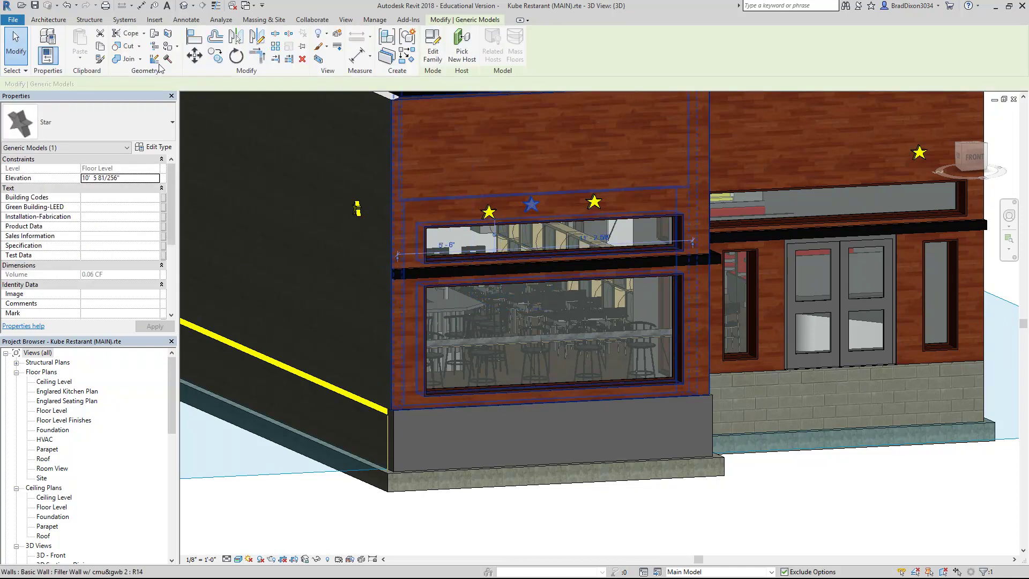
left_click(216, 57)
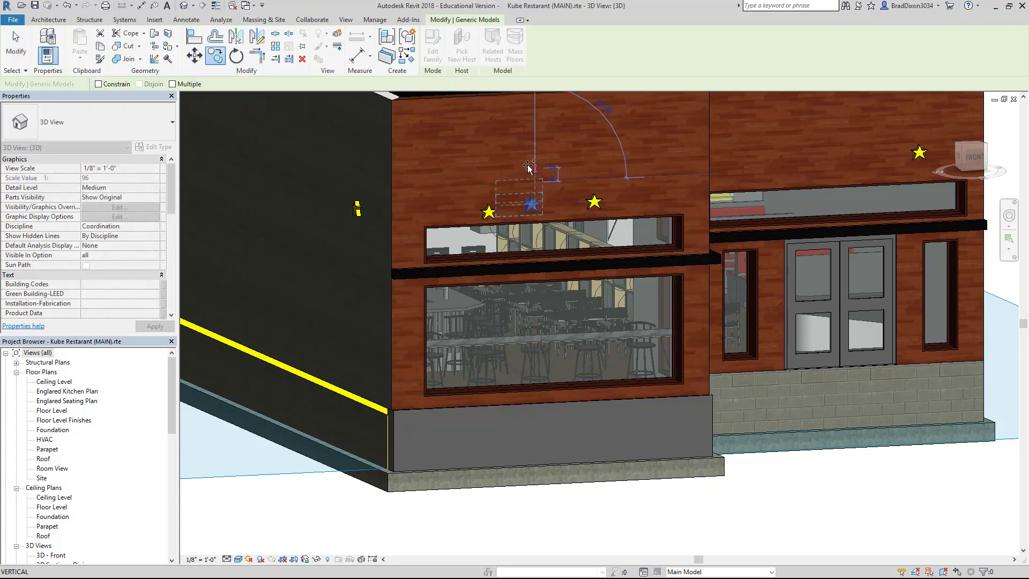
left_click(501, 142)
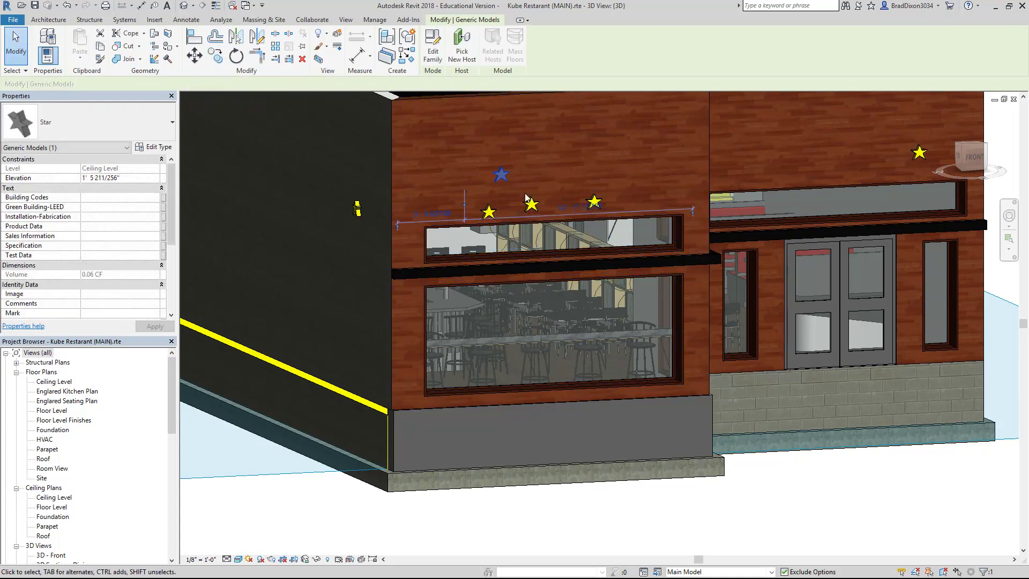
key("Escape")
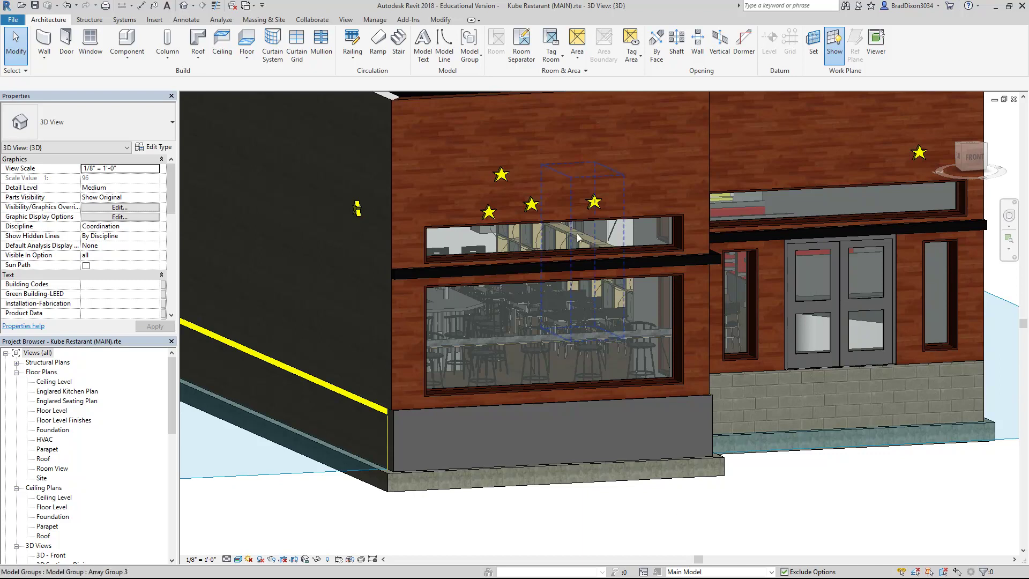